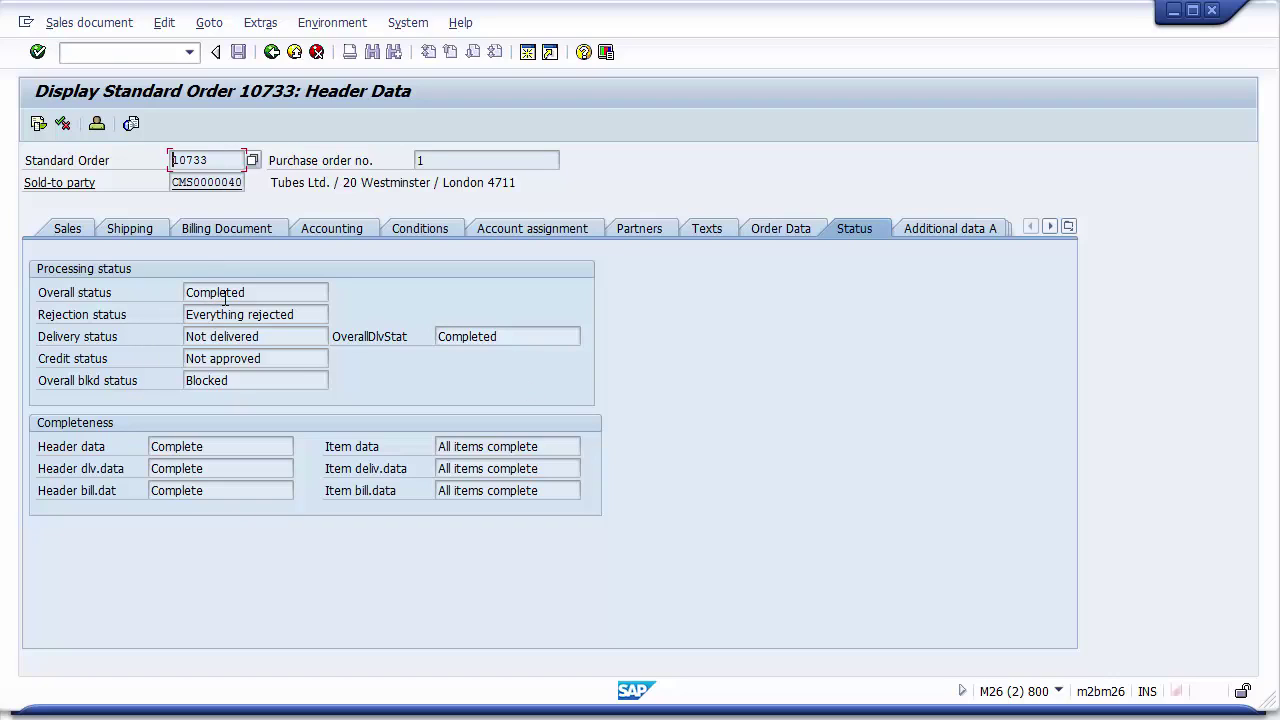
Examine the overall, rejection, credit and item data statuses in the standard order's header
left_click(264, 291)
left_click_drag(274, 363, 140, 359)
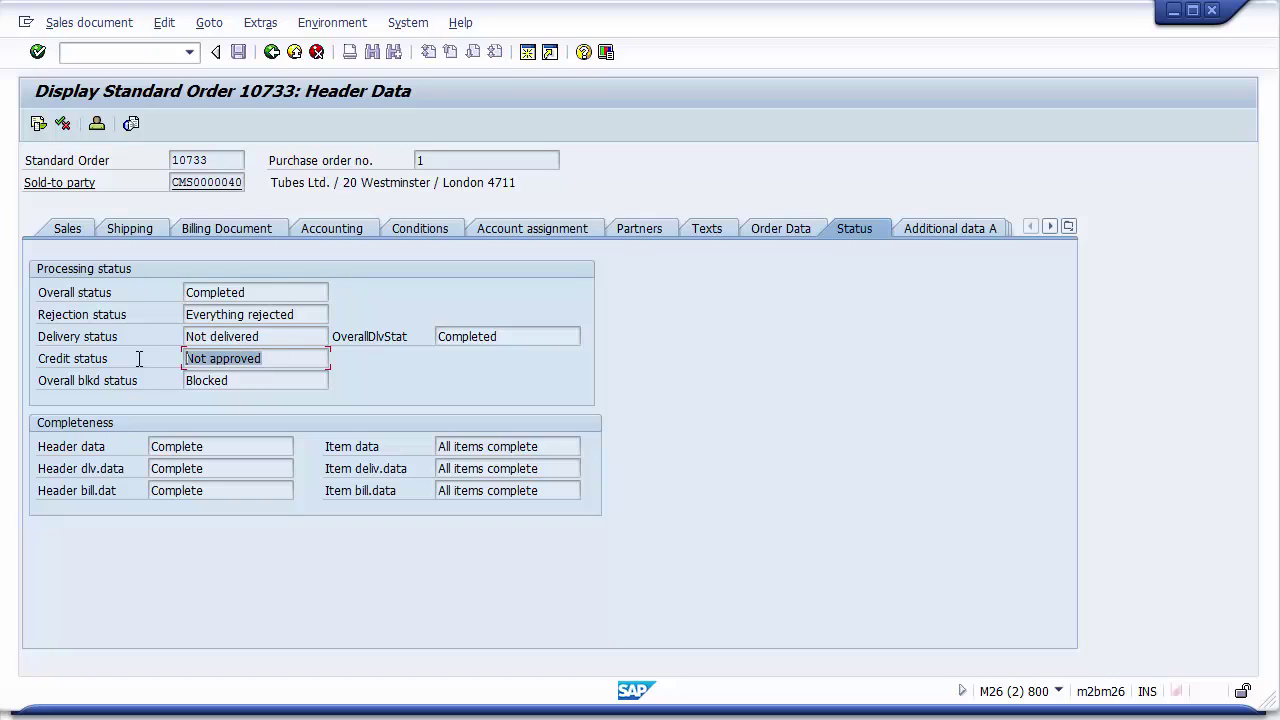
left_click(308, 360)
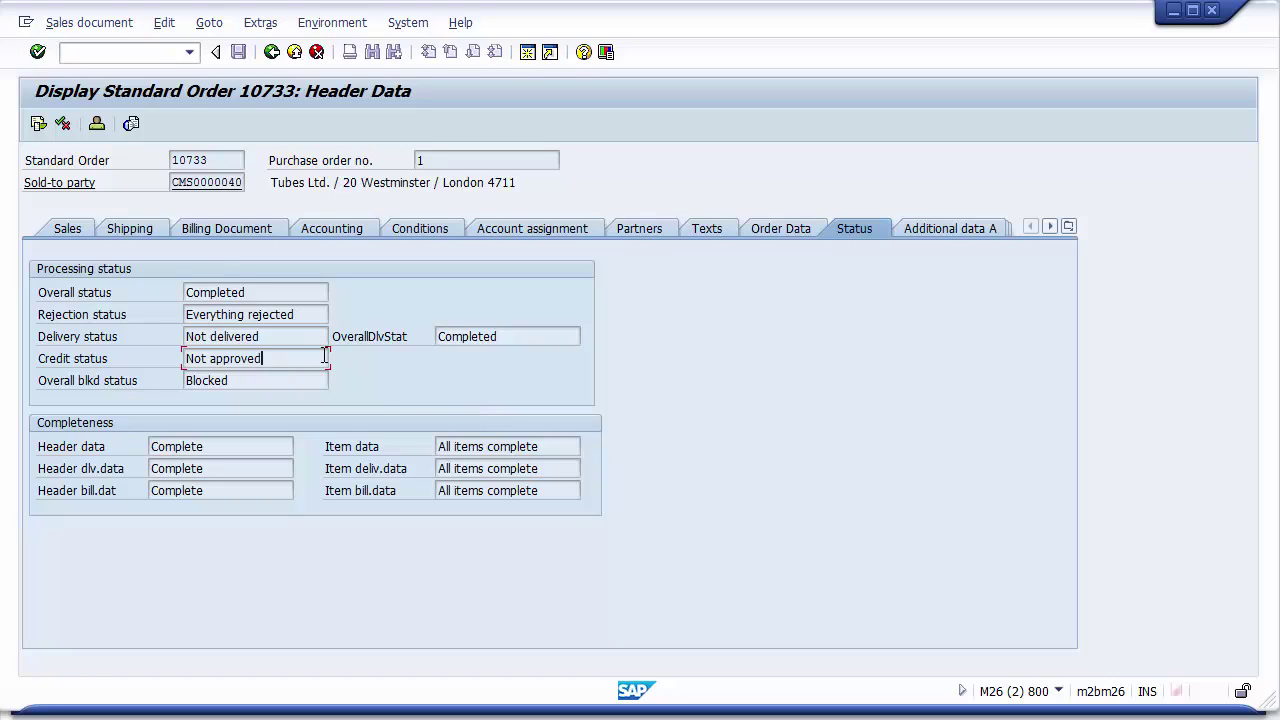
left_click(320, 314)
left_click(278, 291)
left_click(494, 446)
Switch to the General Table Display window, load the selection fields of table VBUK and look through them
key("alt+Tab")
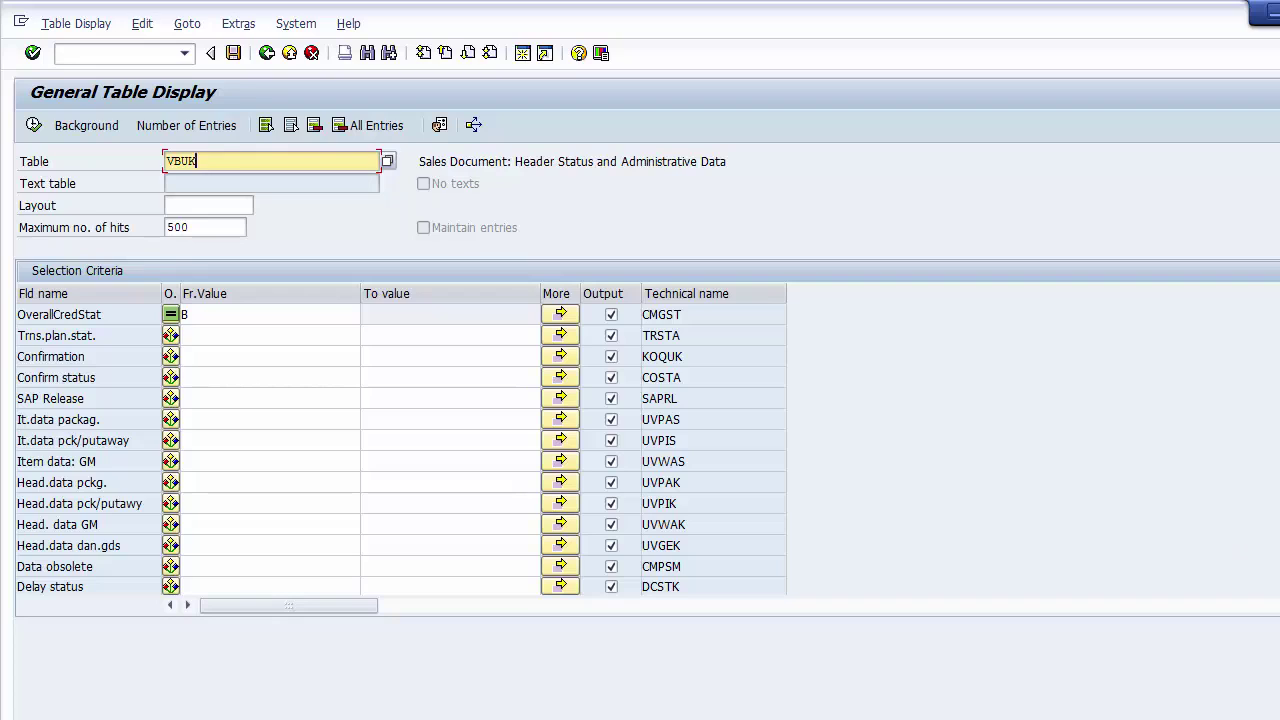
key("Return")
left_click(305, 435)
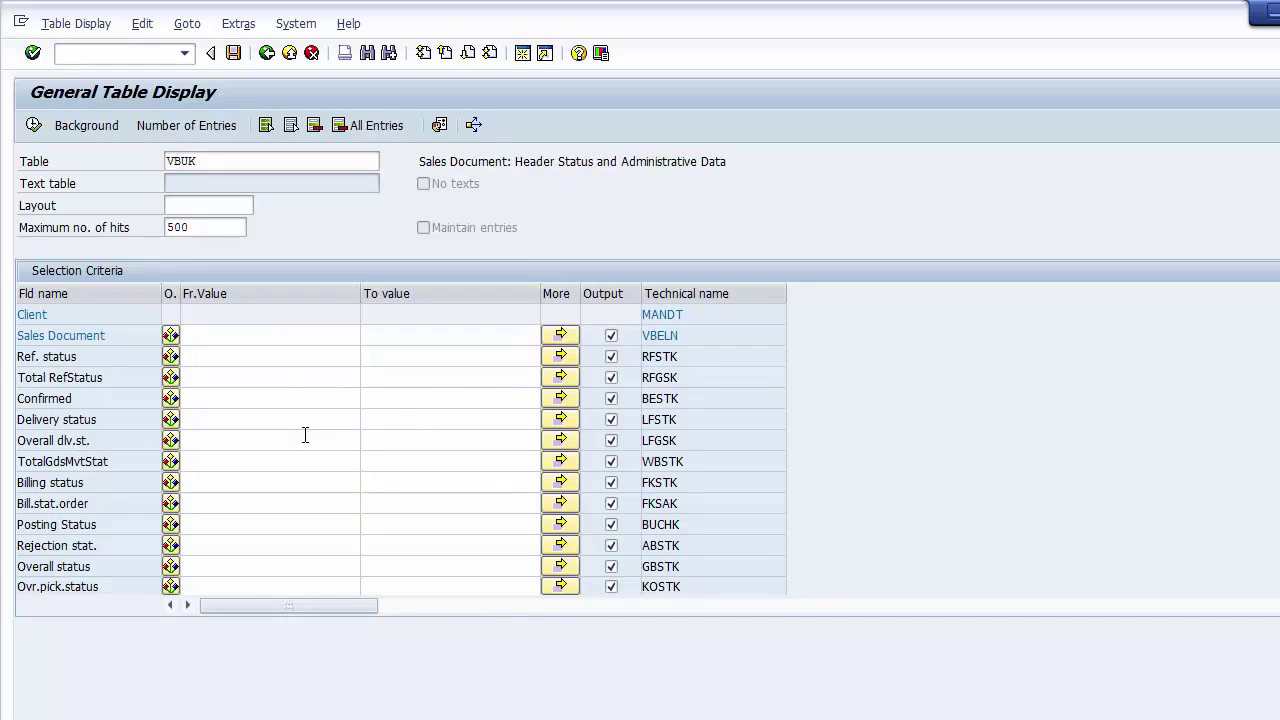
scroll(257, 386, "down", 5)
scroll(283, 386, "down", 5)
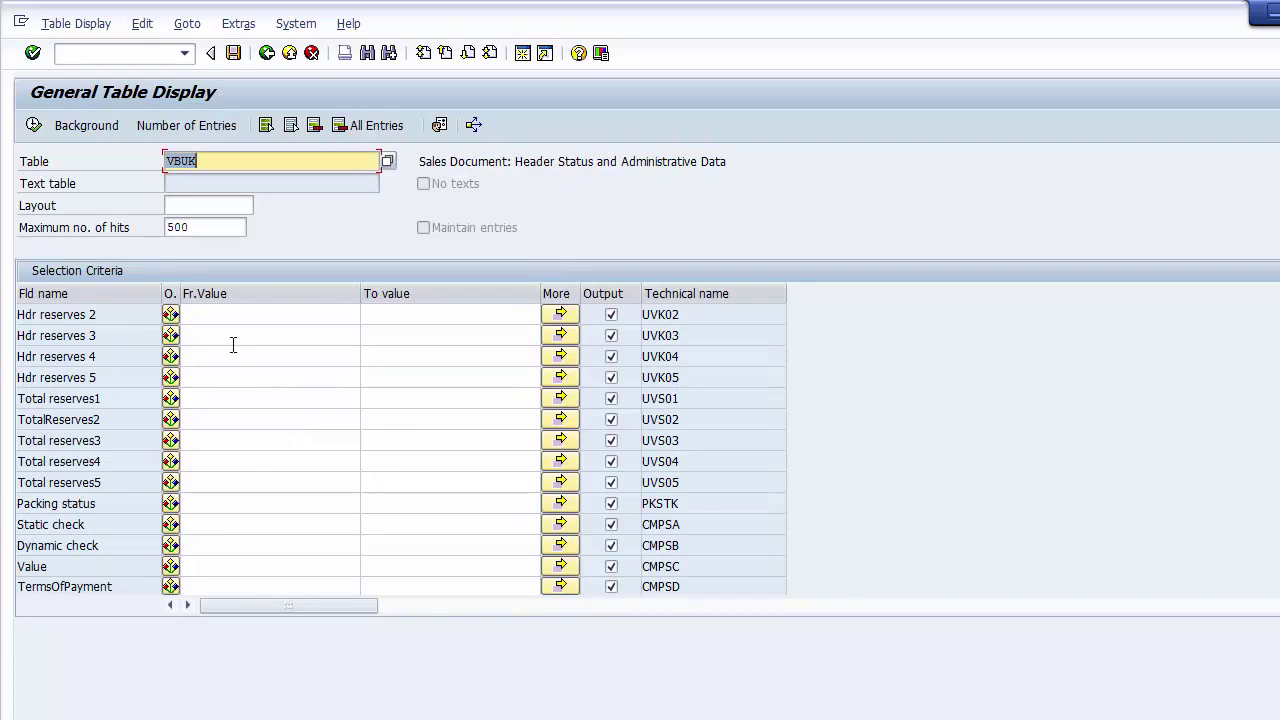
Load the selection fields of table VBAK
type("VBA")
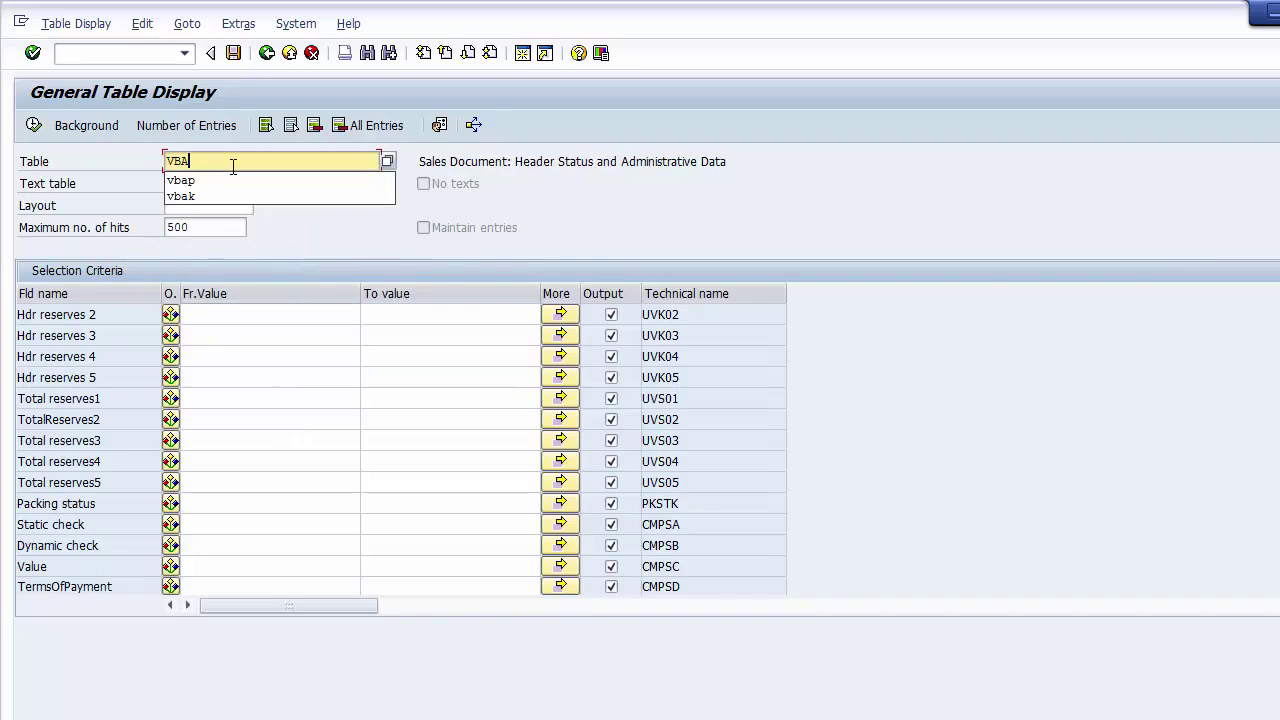
type("K")
key("Return")
left_click(233, 163)
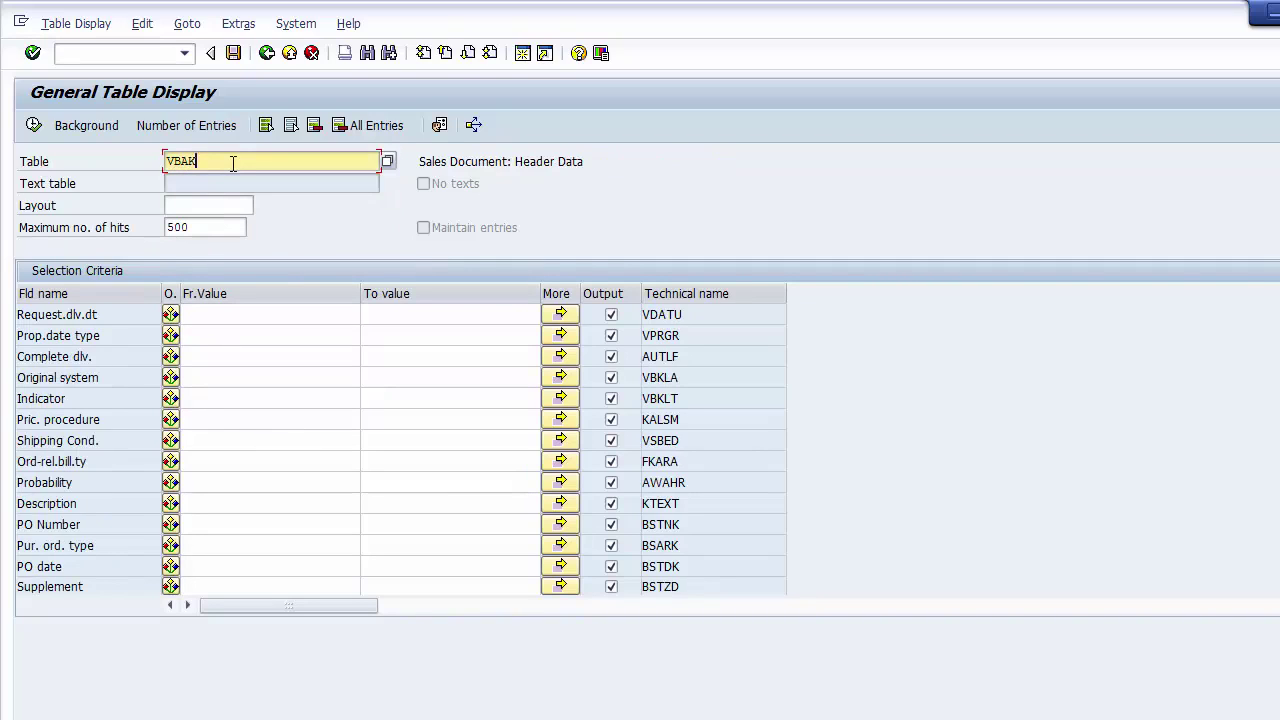
Set the table back to VBUK and load its selection fields
type("V")
key("BackSpace")
key("BackSpace")
key("BackSpace")
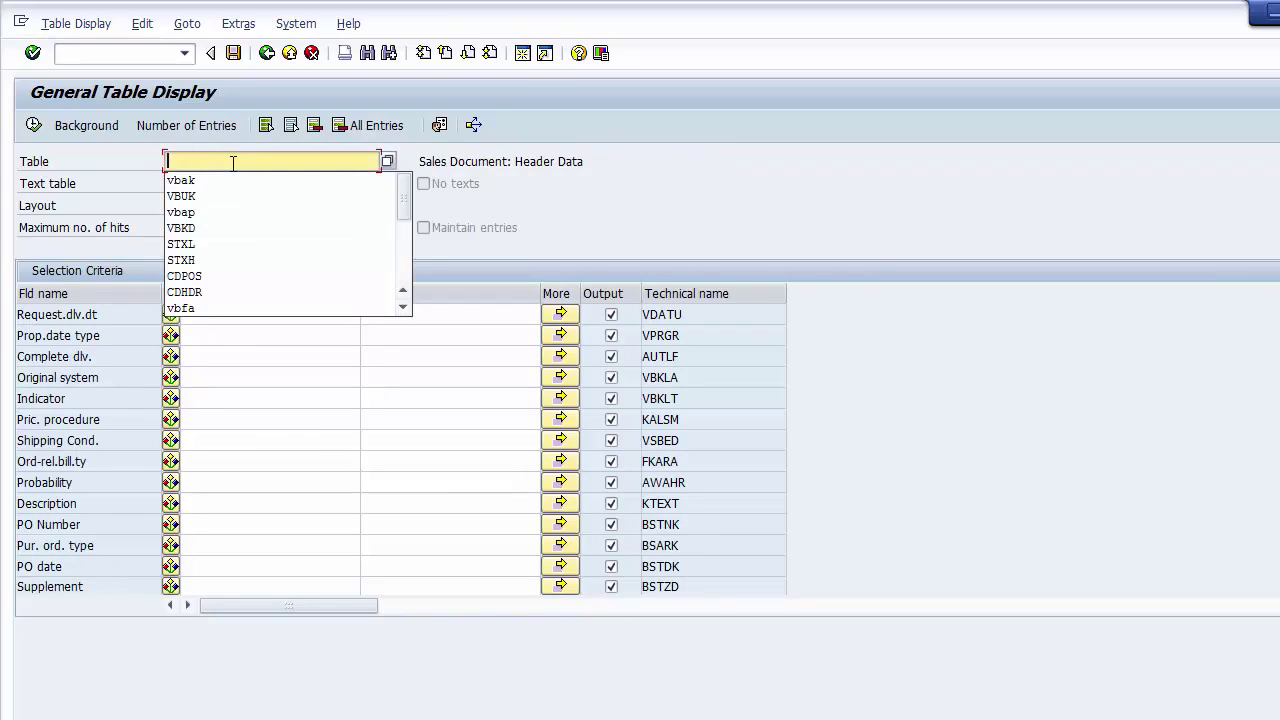
type("UK")
key("Return")
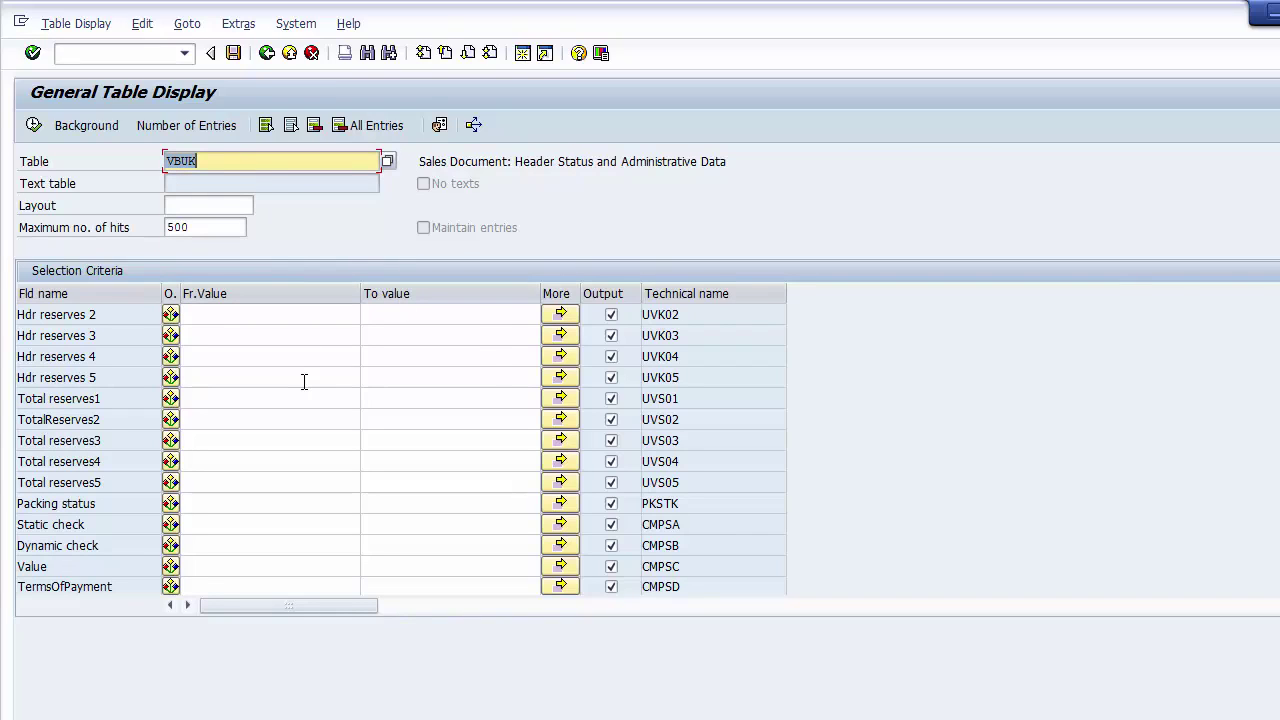
Clear the maximum number of hits and list all entries of table VBUK
double_click(203, 227)
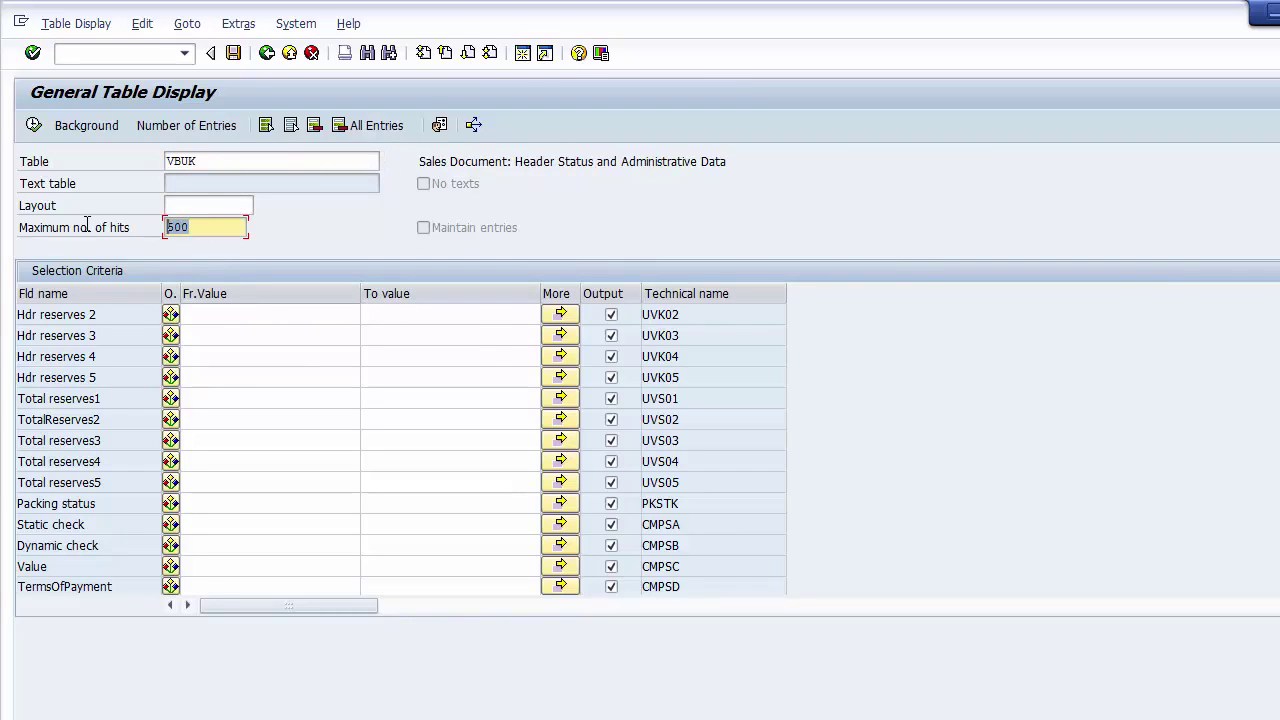
key("Delete")
left_click(33, 125)
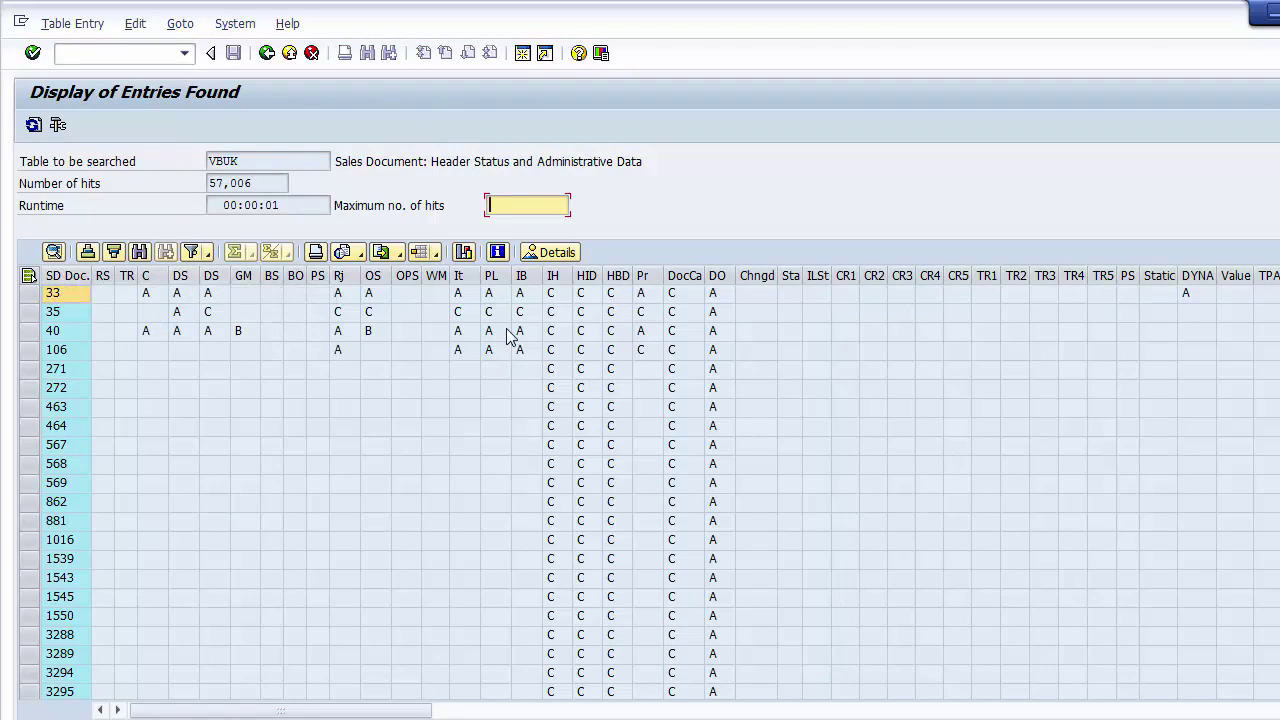
Open the list of possible confirmation status values for the first entry and move it clear of its cell
left_click(151, 296)
left_click(162, 295)
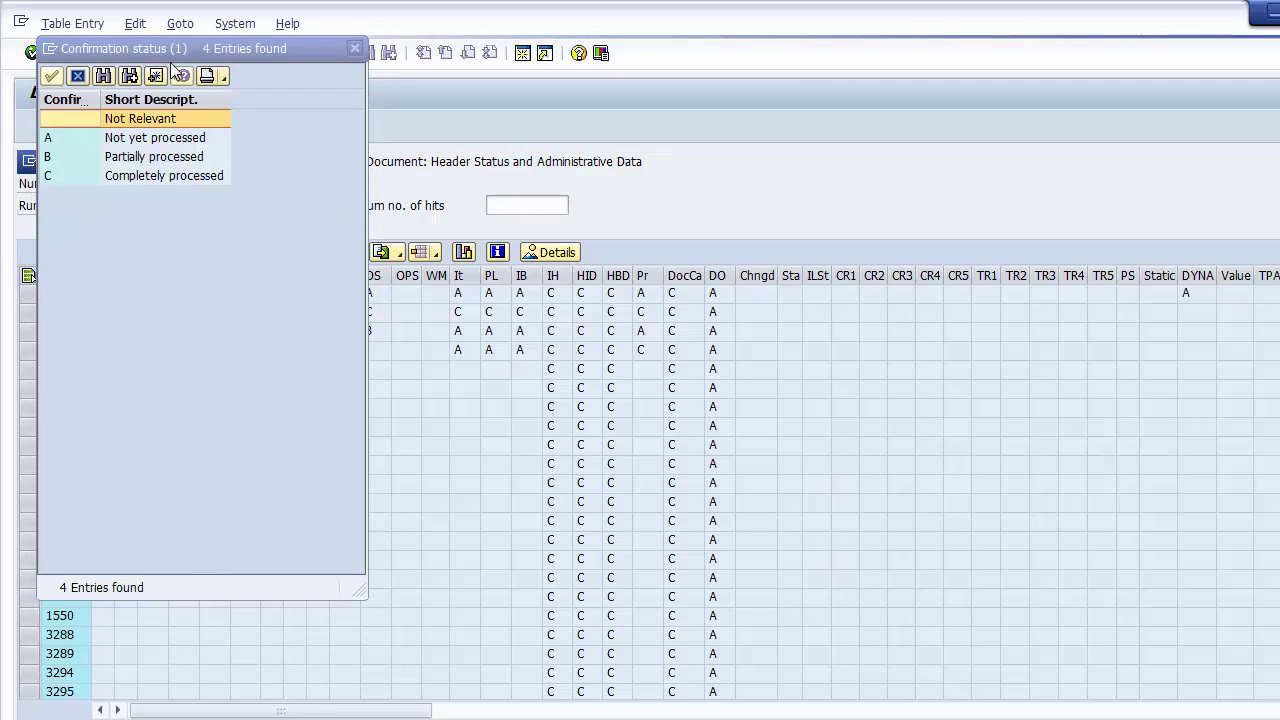
left_click_drag(308, 48, 494, 131)
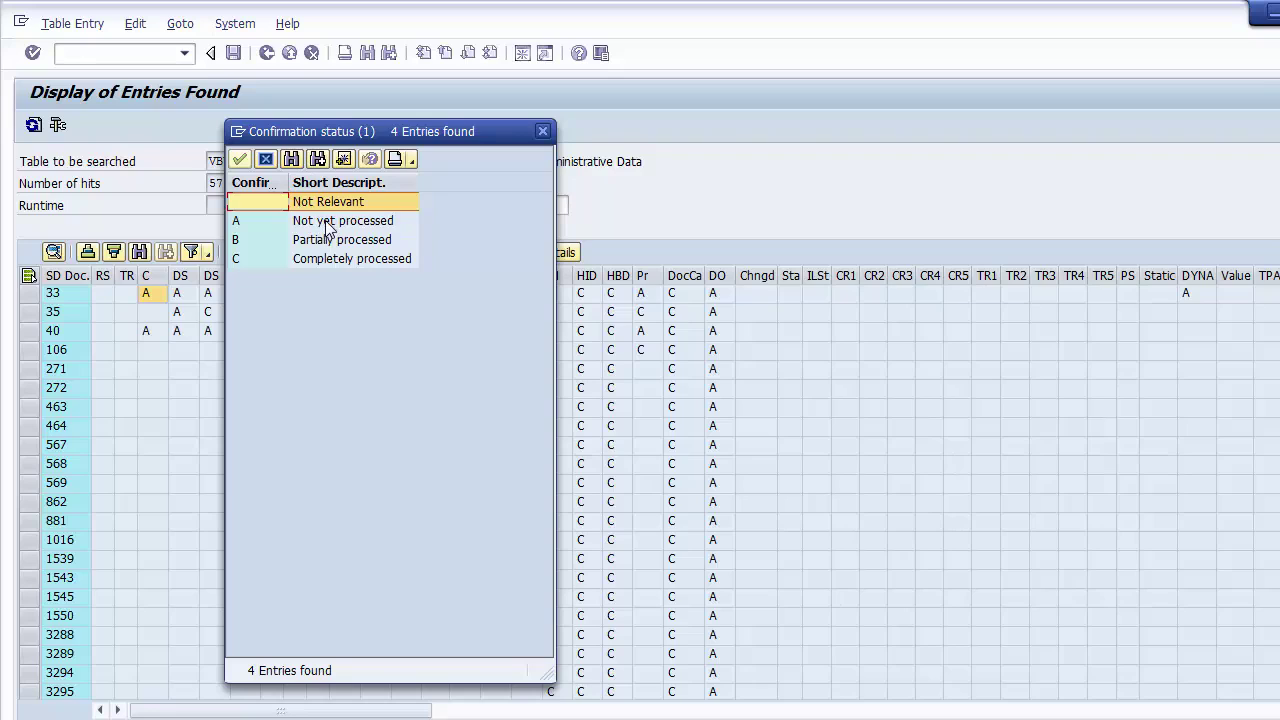
Examine the meanings of the blank, A, B and C confirmation status codes and close the value list
left_click(329, 227)
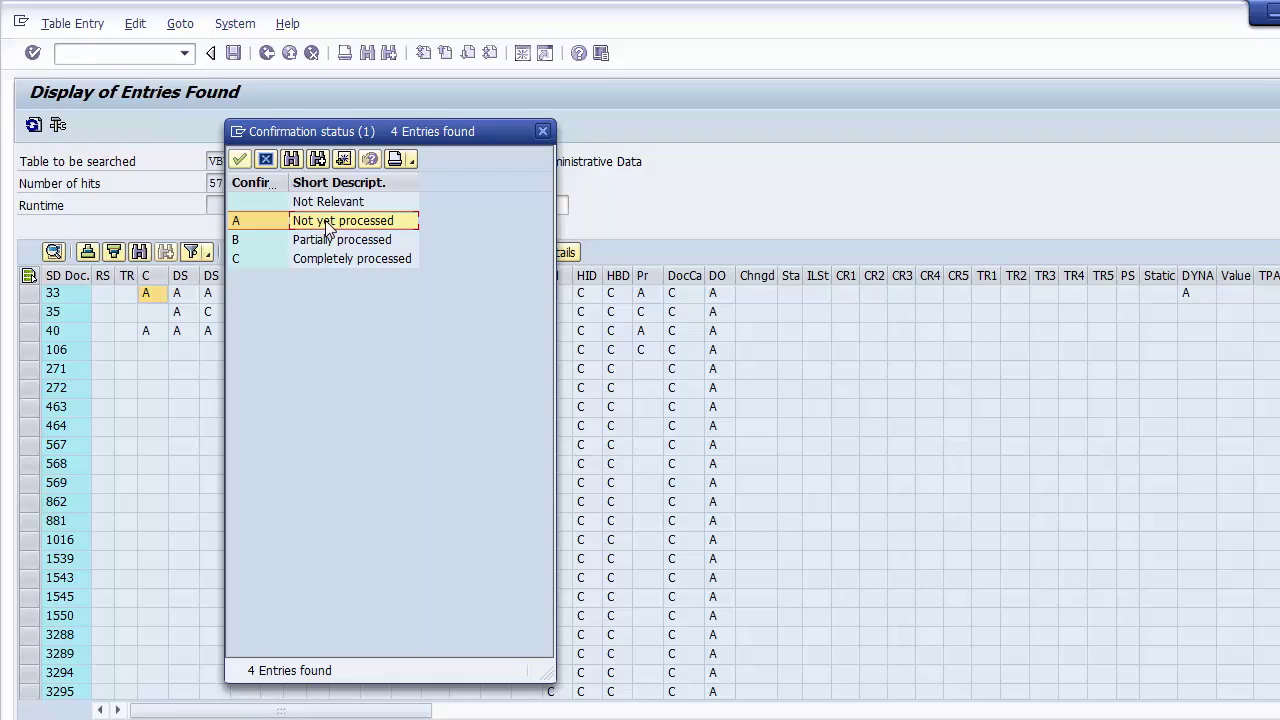
left_click(333, 245)
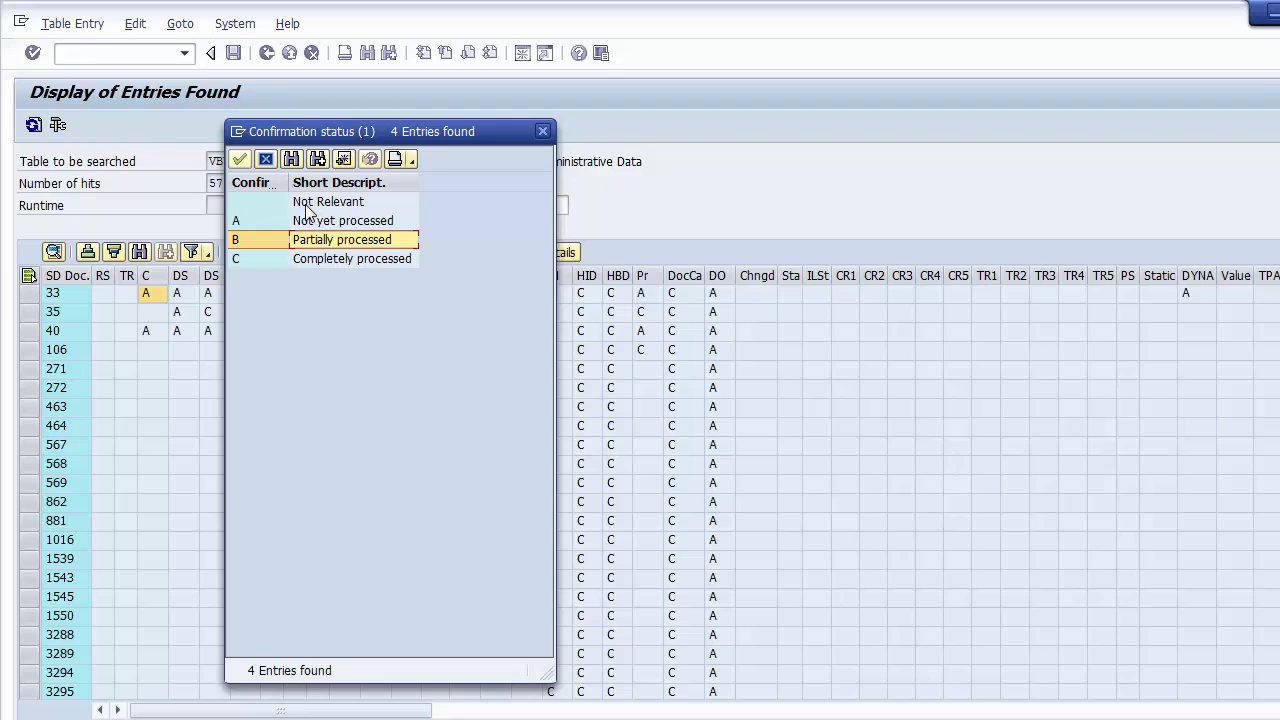
left_click(307, 205)
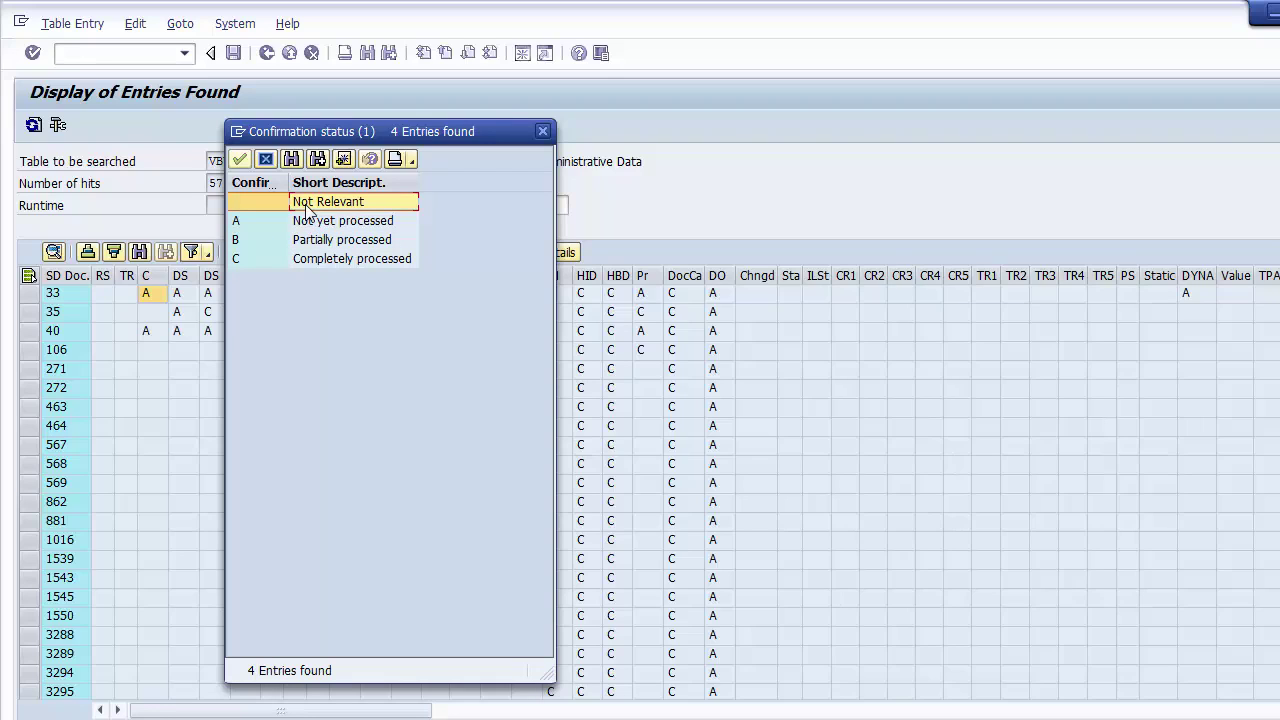
left_click(311, 226)
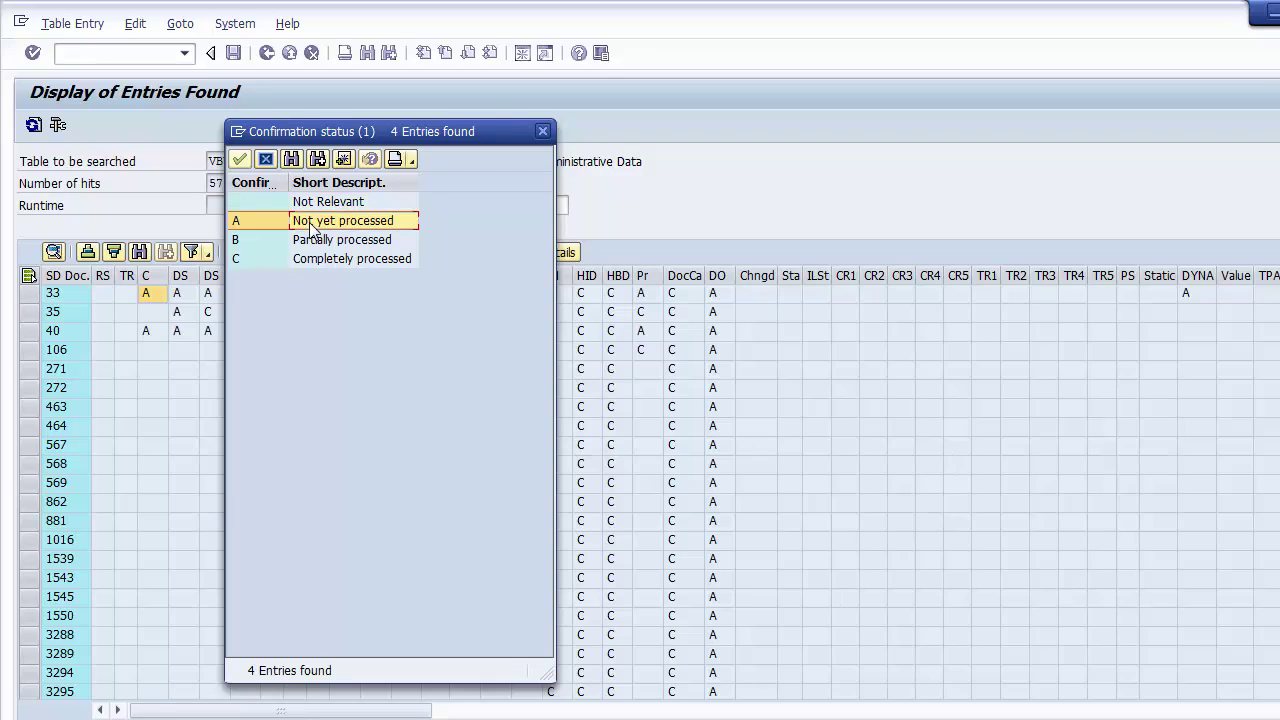
left_click(314, 248)
left_click(311, 230)
left_click(309, 245)
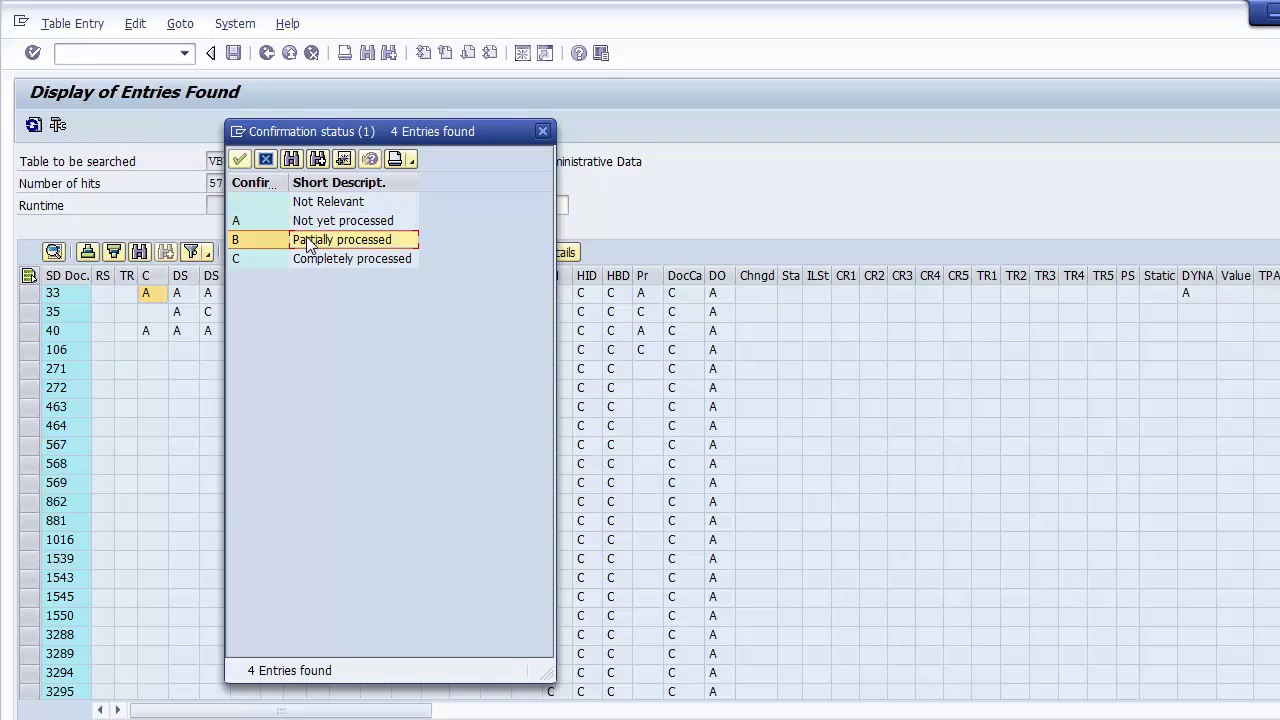
left_click(307, 260)
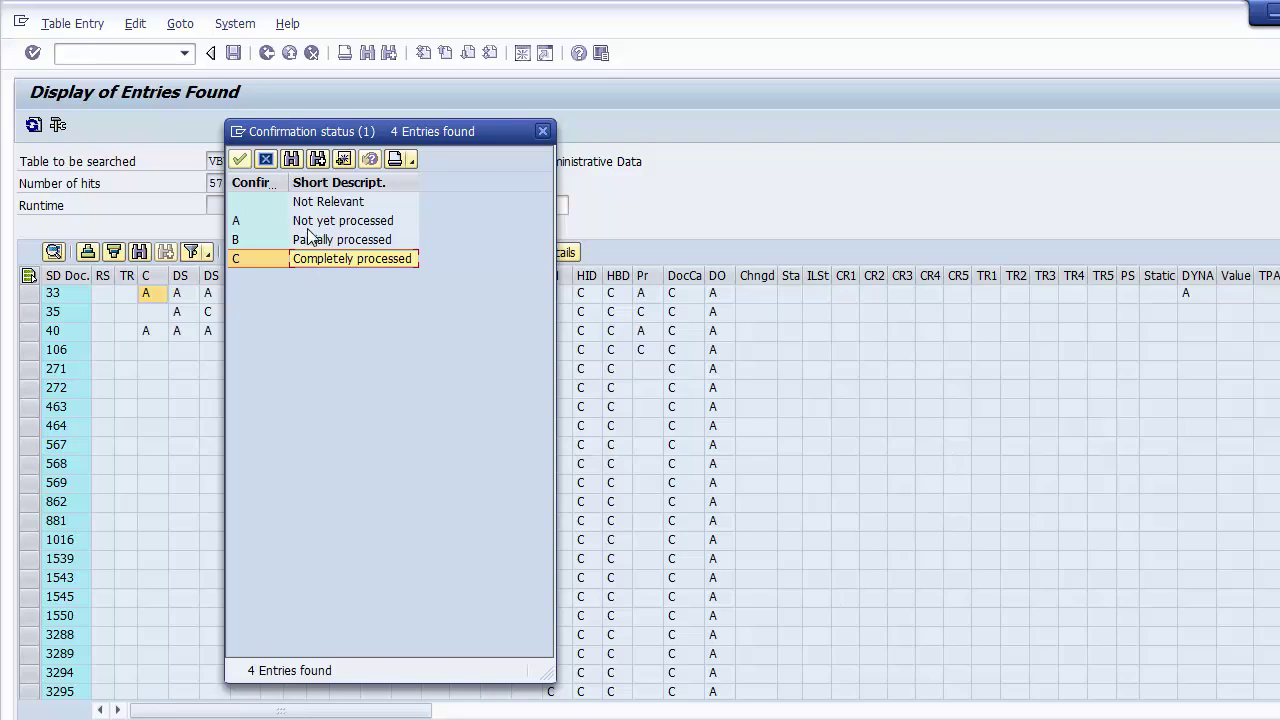
left_click(307, 221)
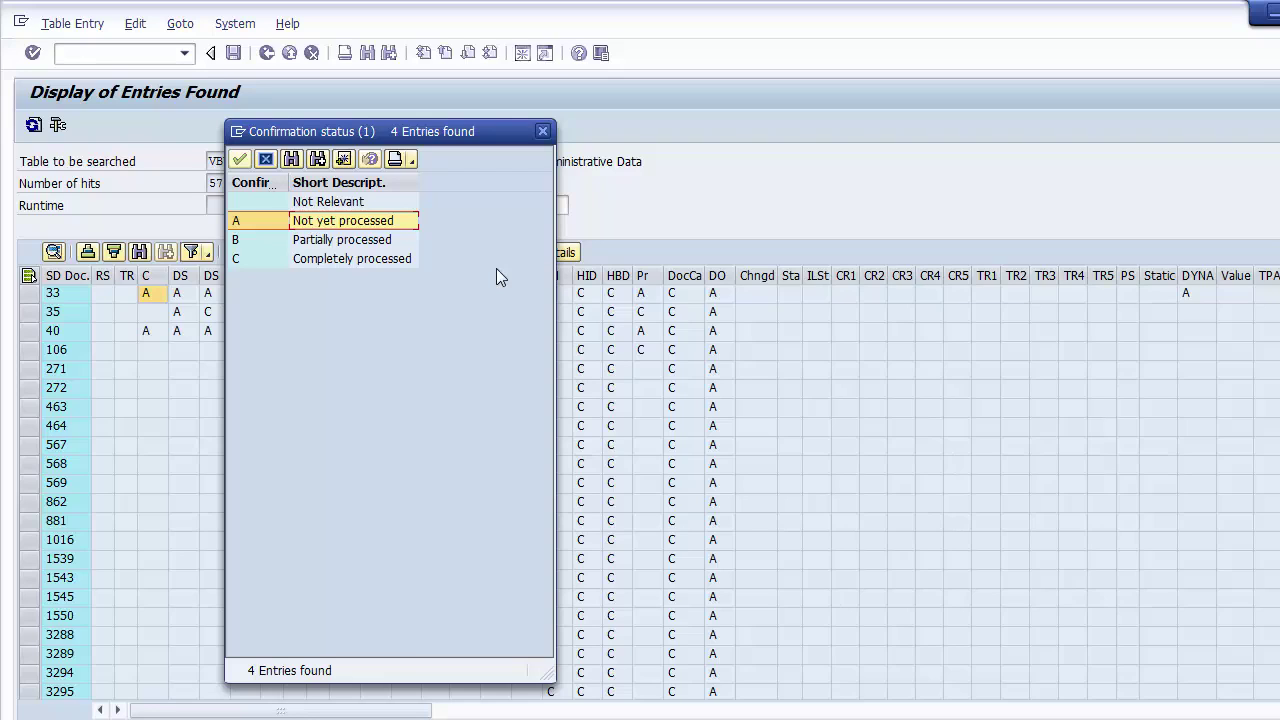
left_click(386, 244)
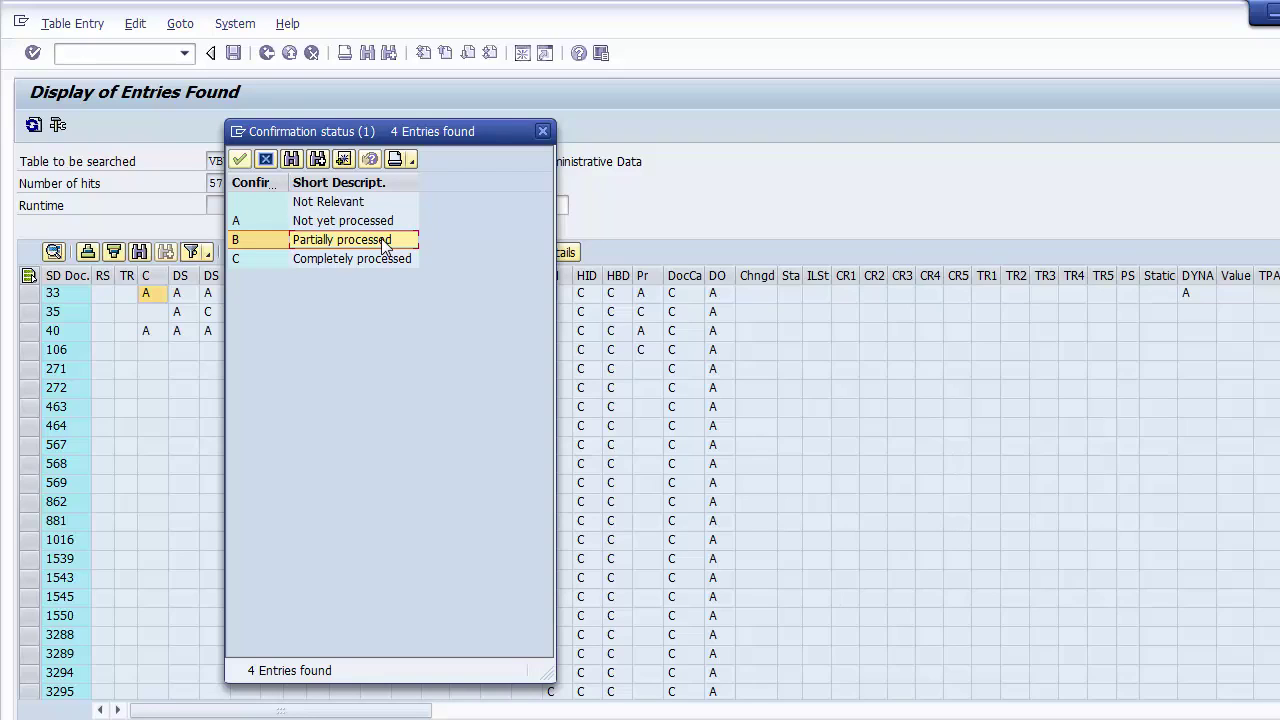
left_click(338, 262)
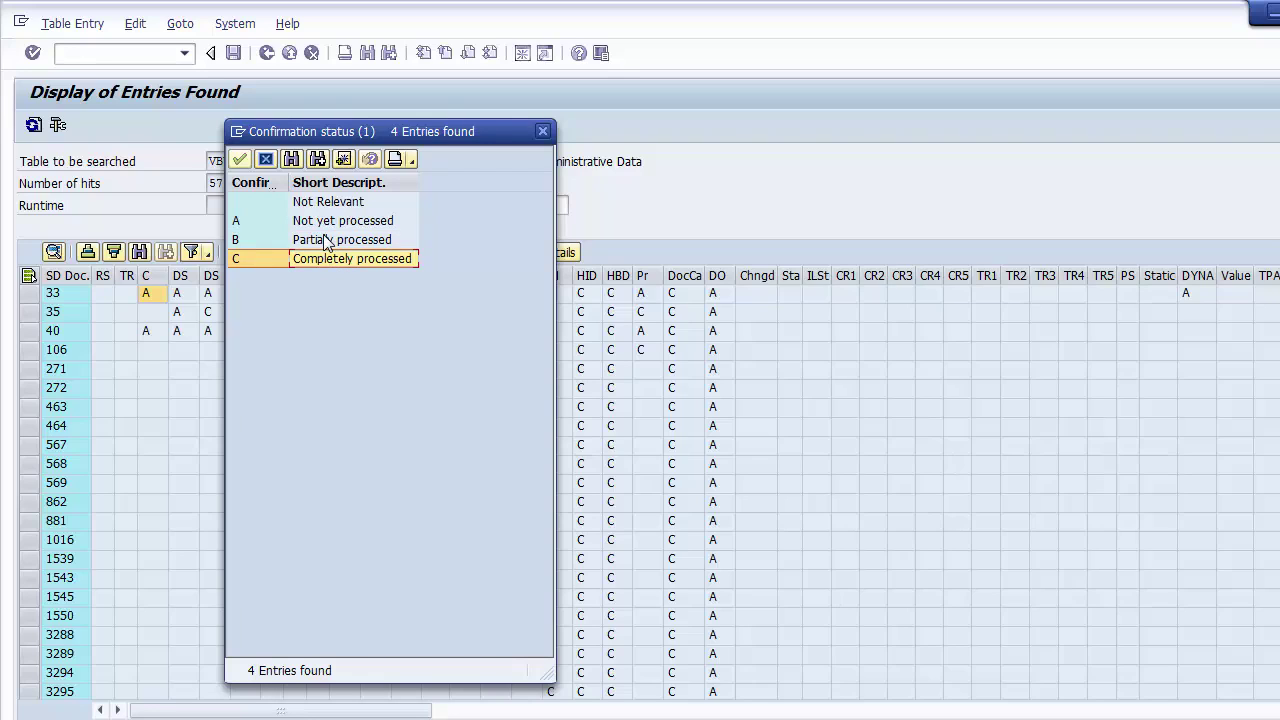
left_click(326, 241)
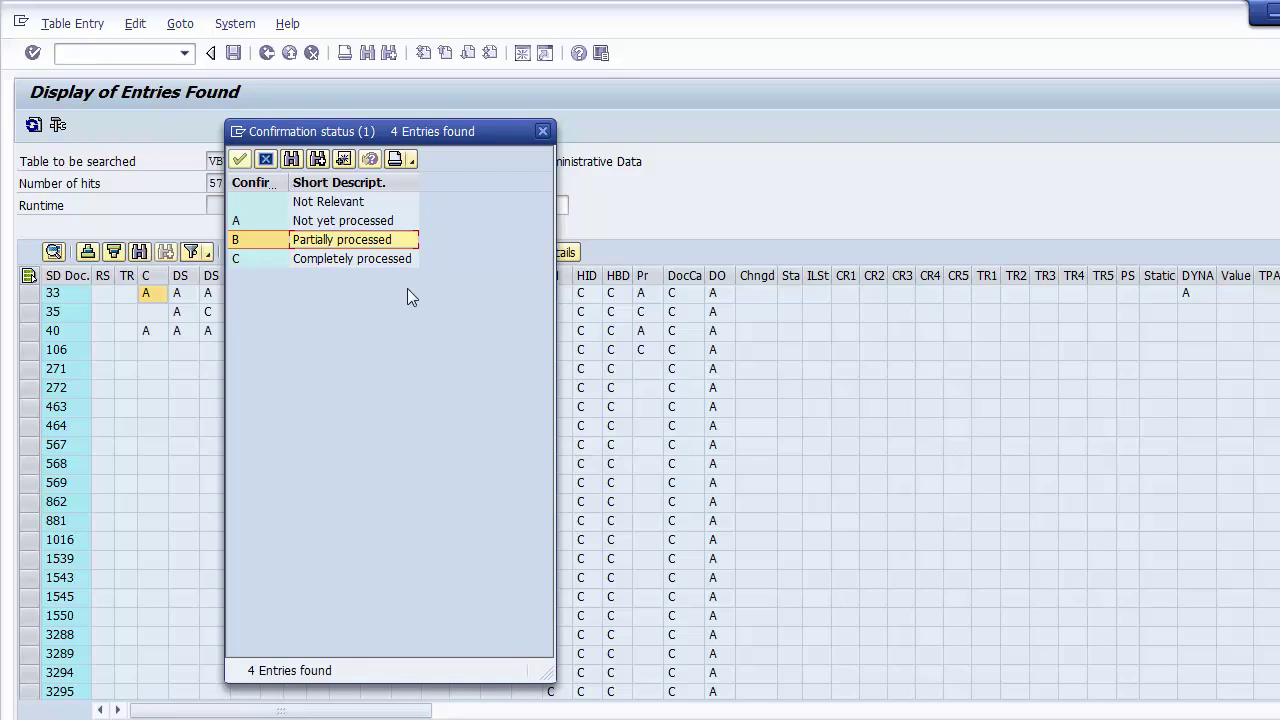
left_click(543, 132)
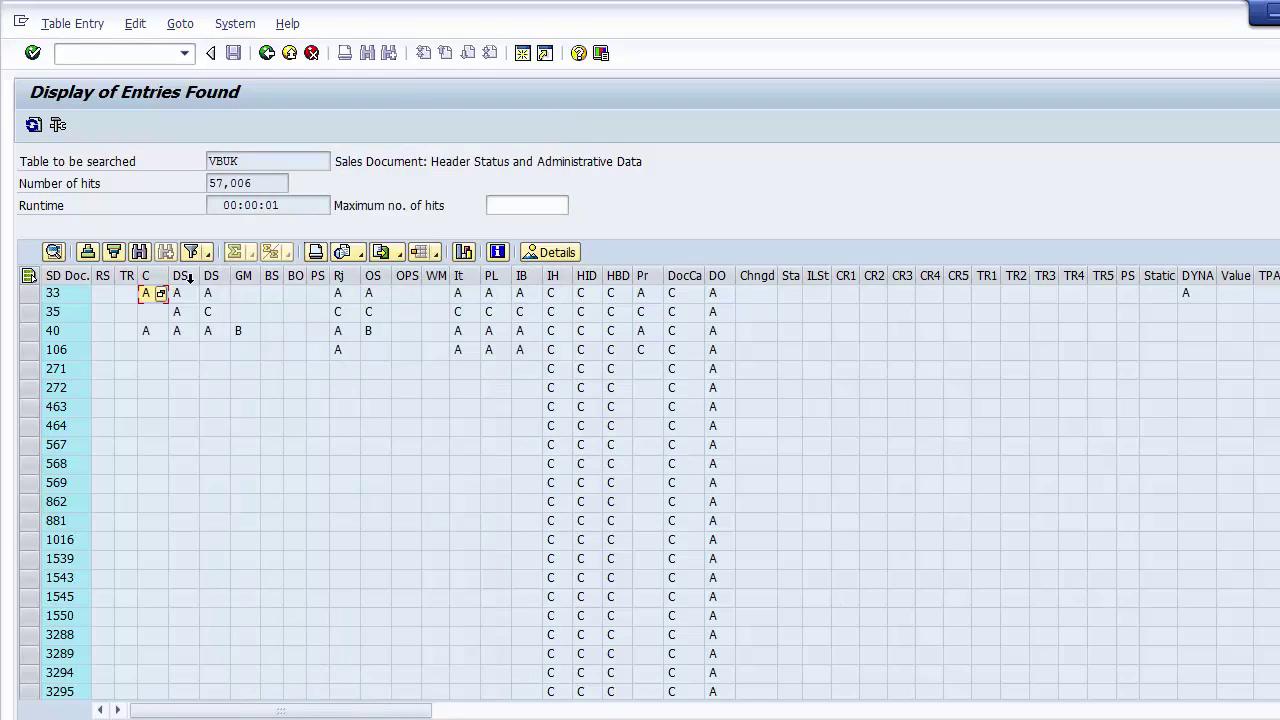
Return to the VBUK selection criteria and find the field CMGST
left_click(268, 52)
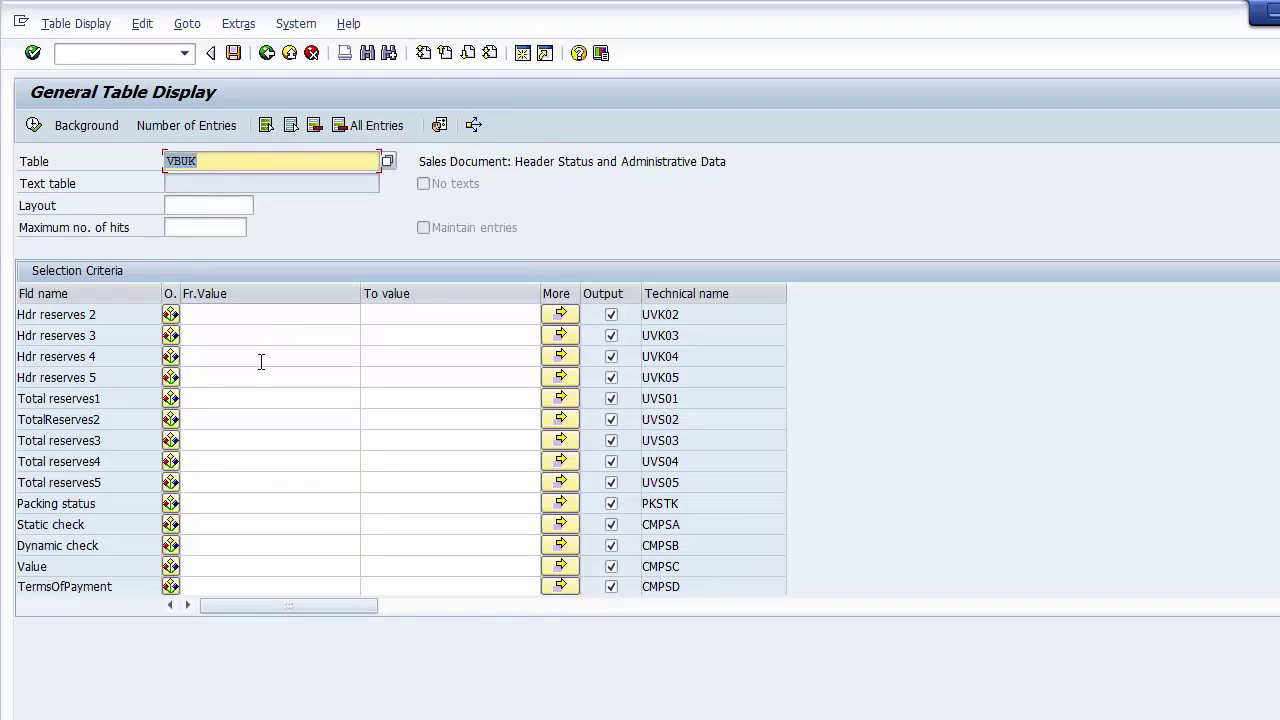
left_click(261, 361)
key("ctrl+f")
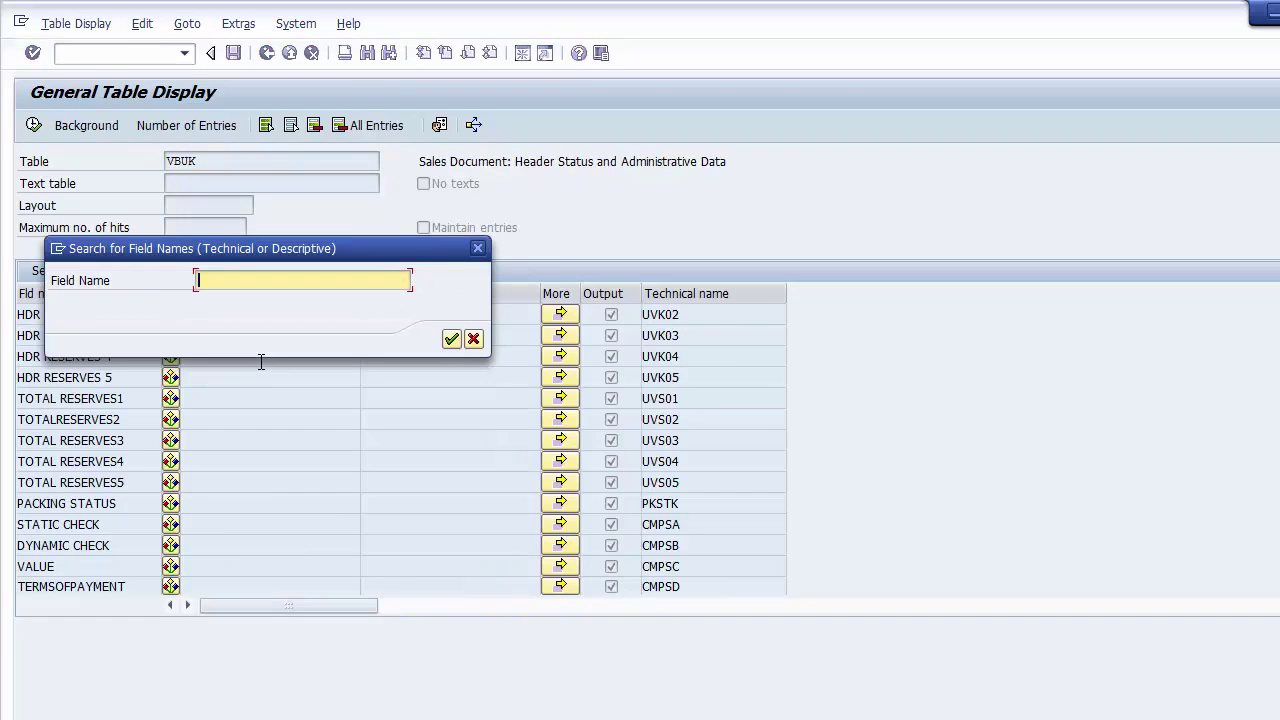
type("C")
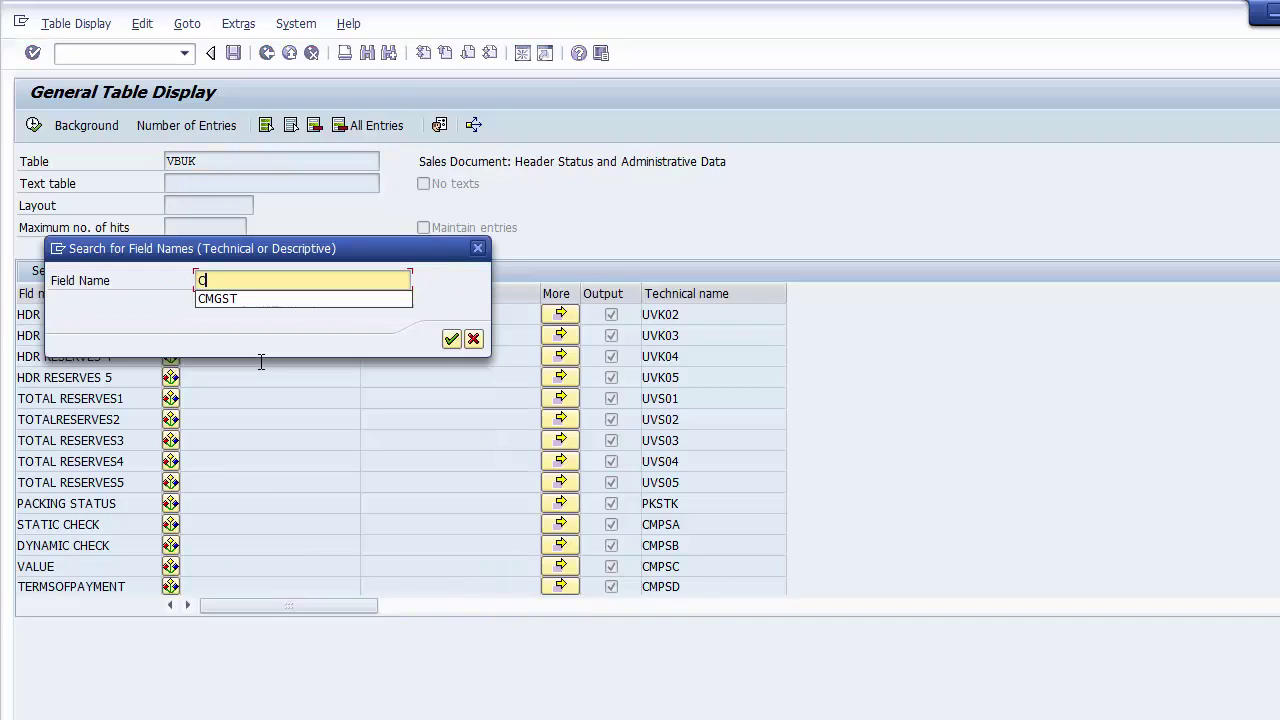
left_click(222, 300)
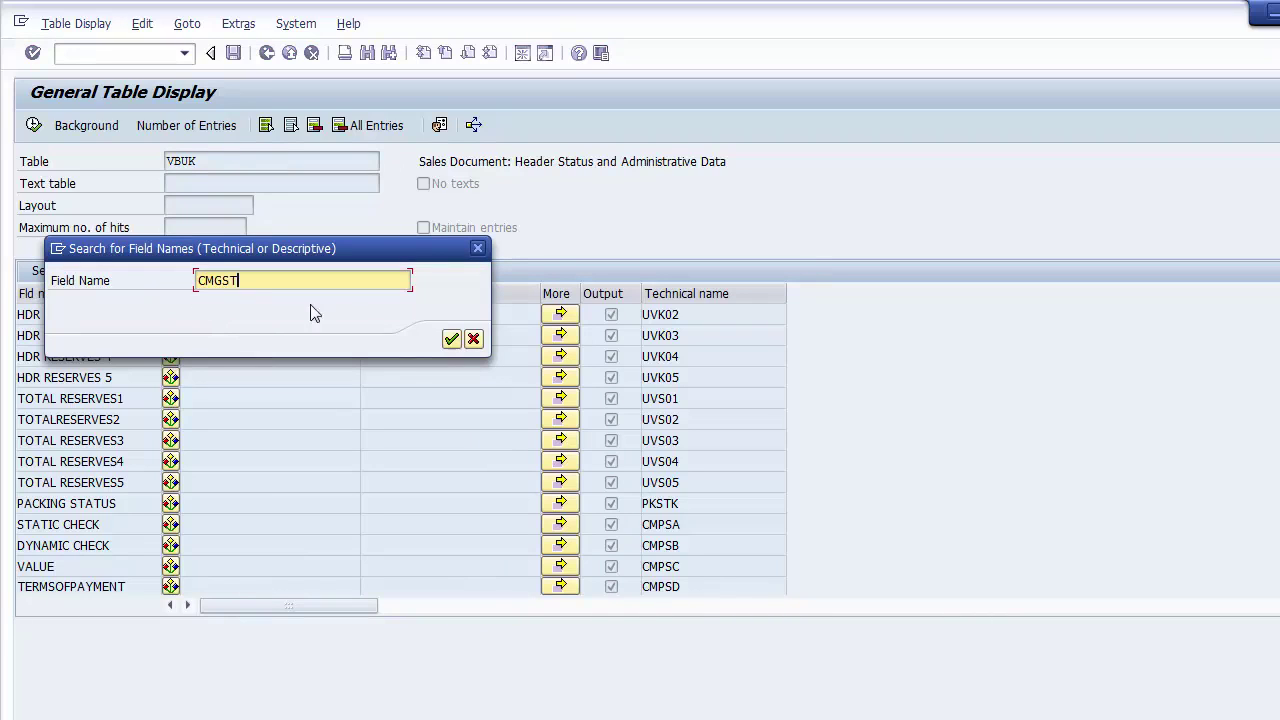
left_click(451, 339)
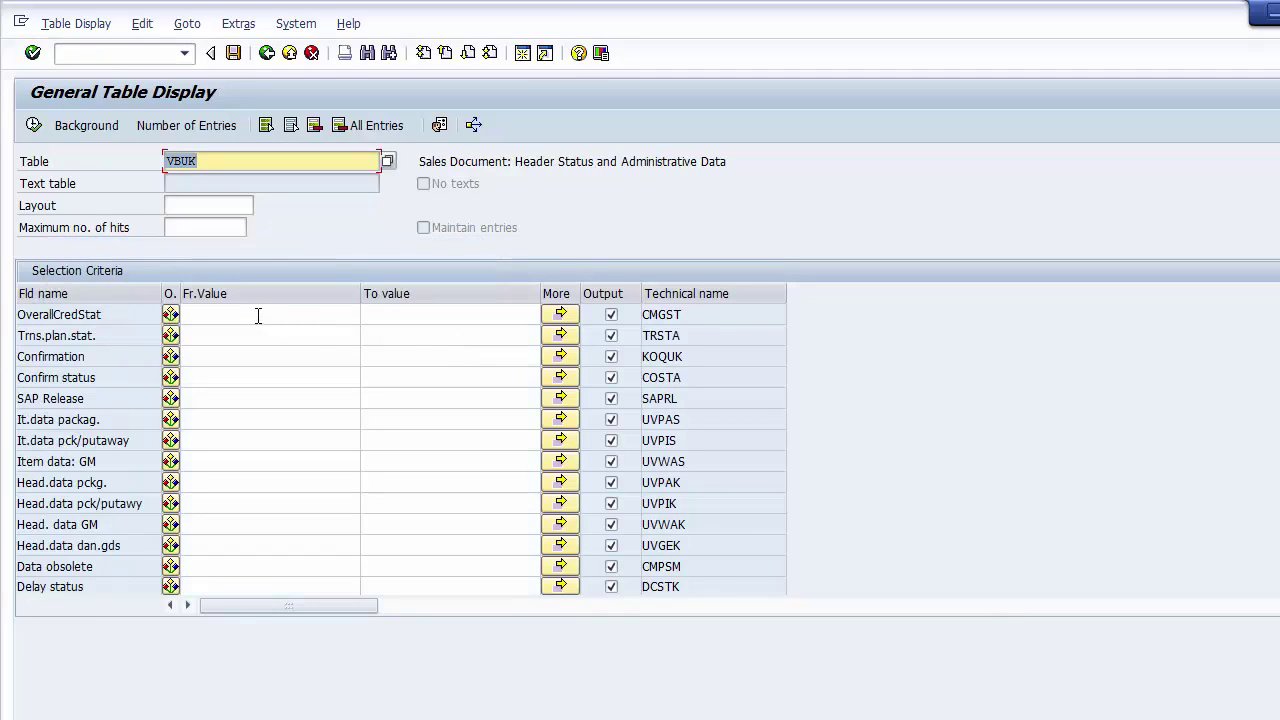
Restrict the overall credit status to the range A to B and list the matching VBUK entries
left_click(252, 314)
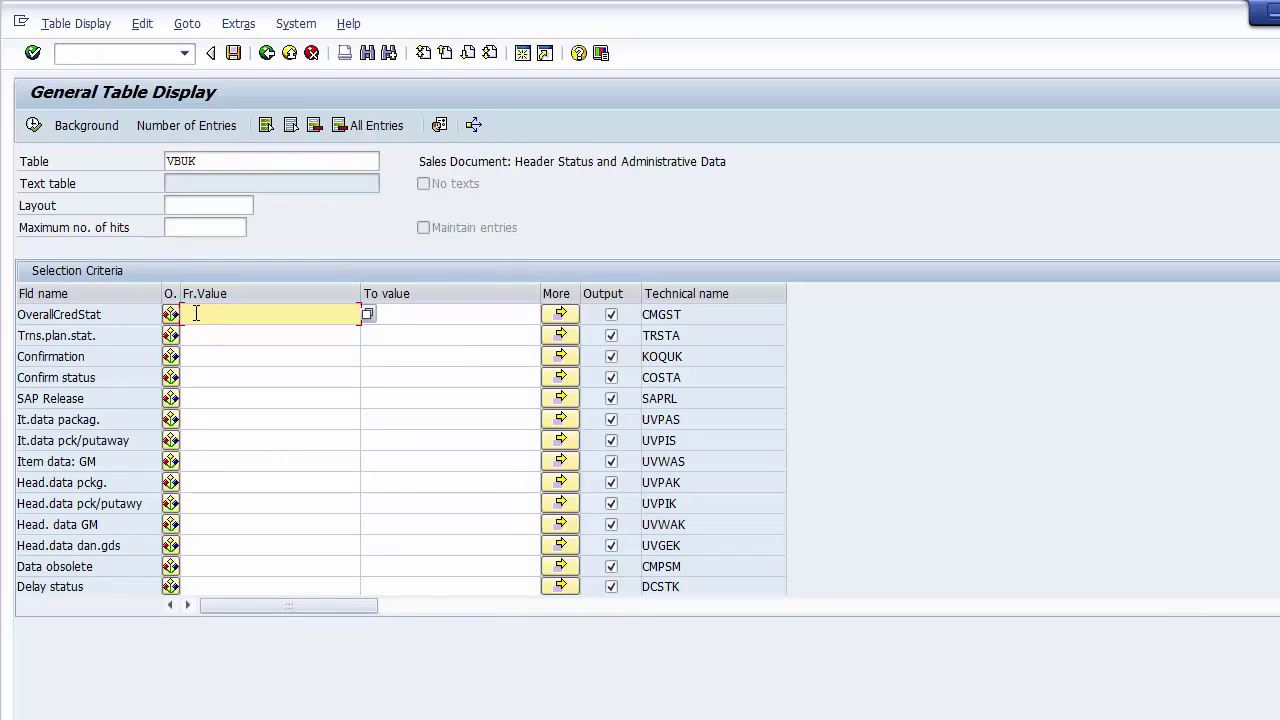
type("A")
left_click(401, 314)
type("B")
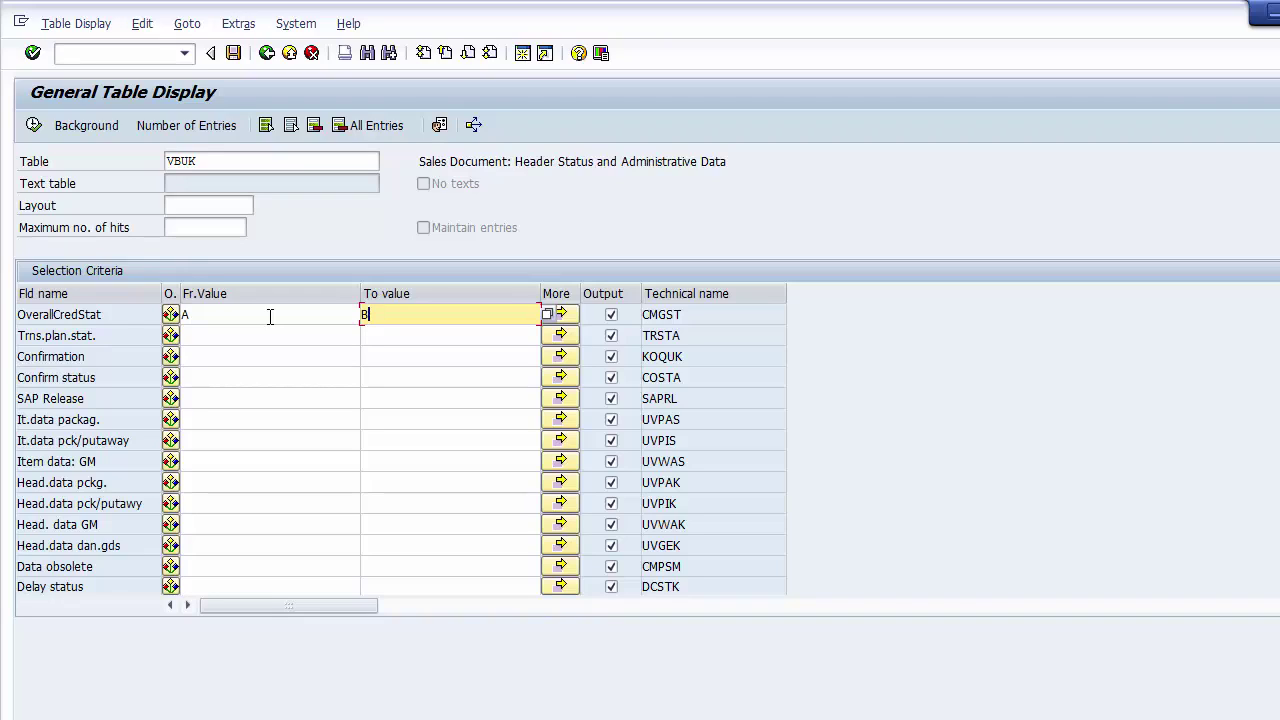
left_click(33, 125)
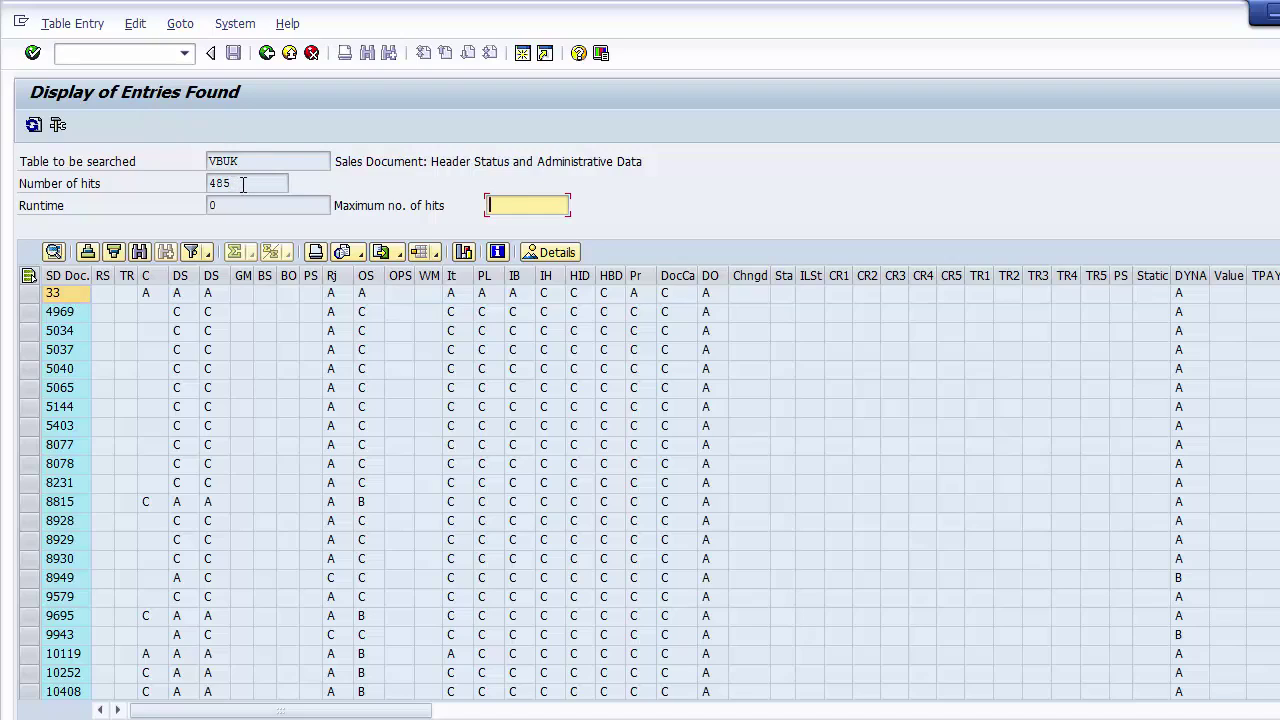
Highlight the number of hits, examine the status details of the third listed document and close them
left_click_drag(243, 184, 178, 188)
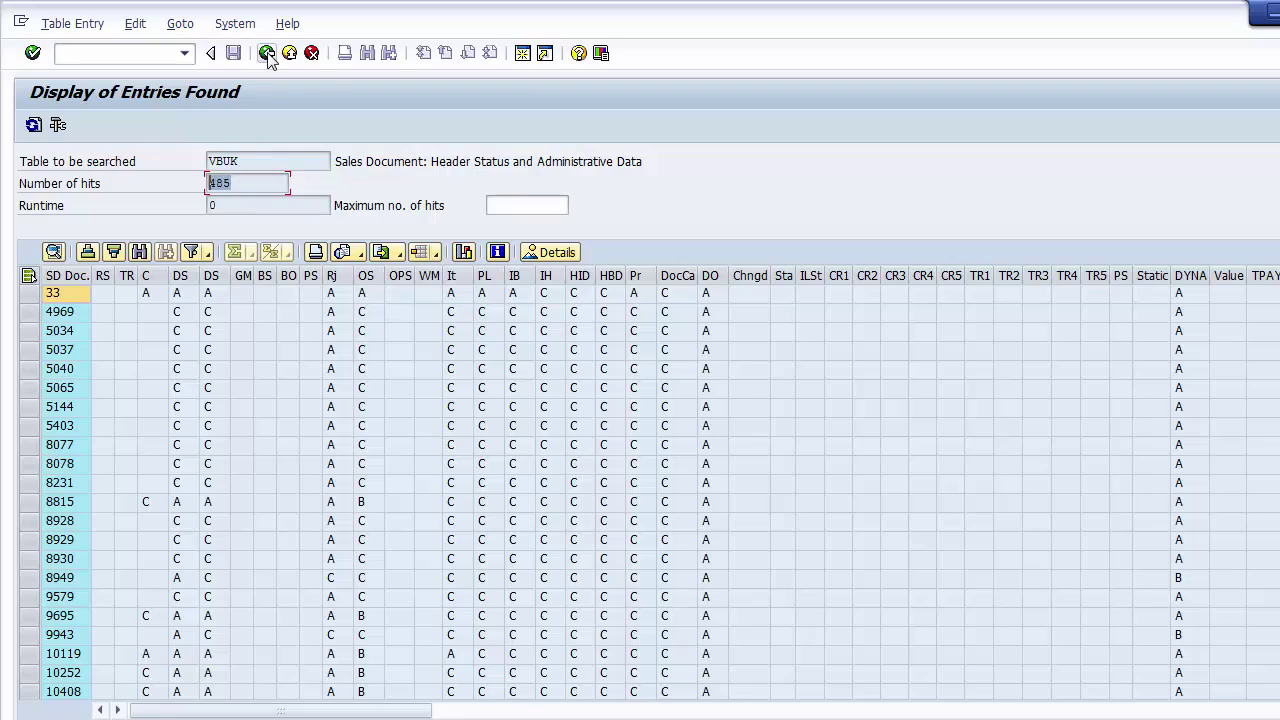
double_click(59, 338)
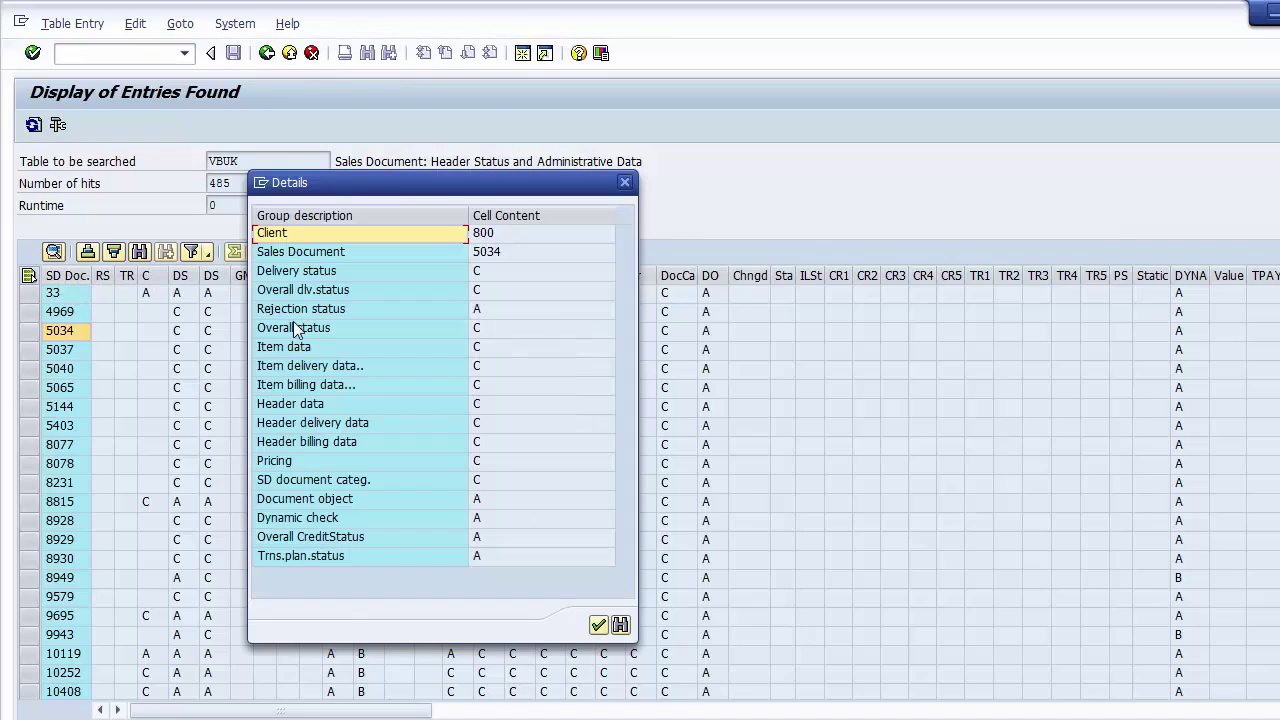
left_click(496, 271)
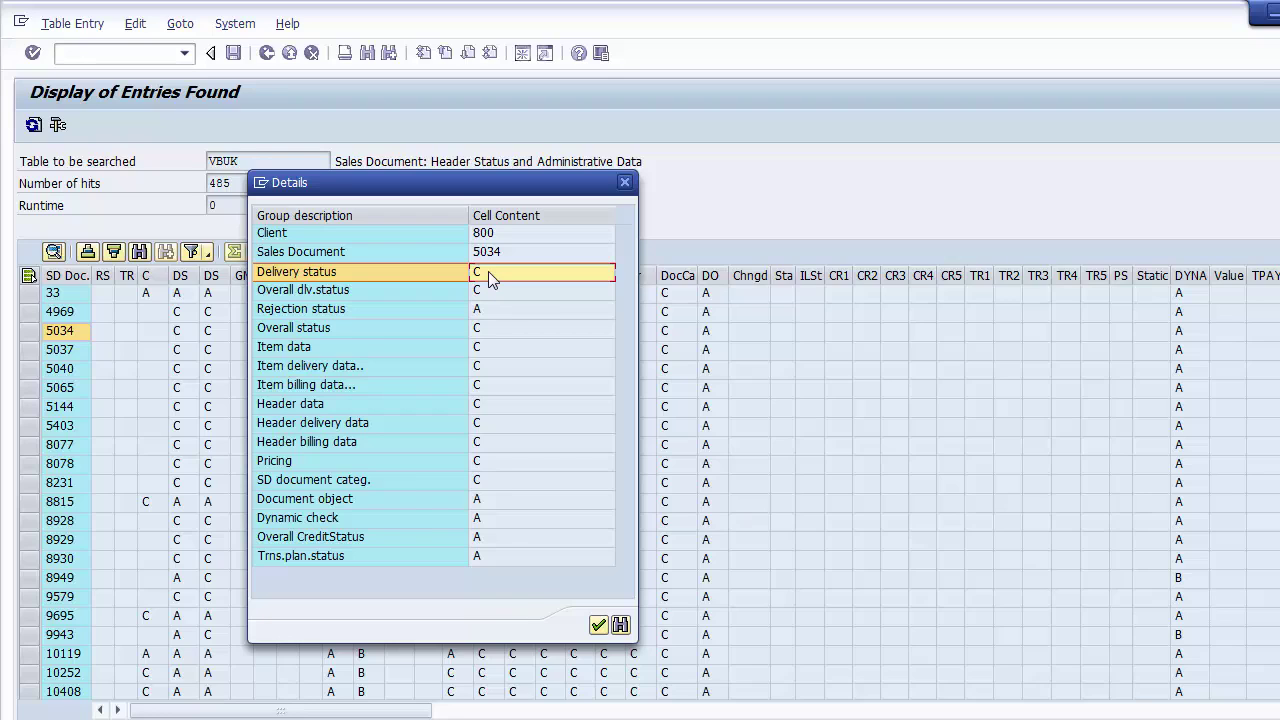
left_click(625, 183)
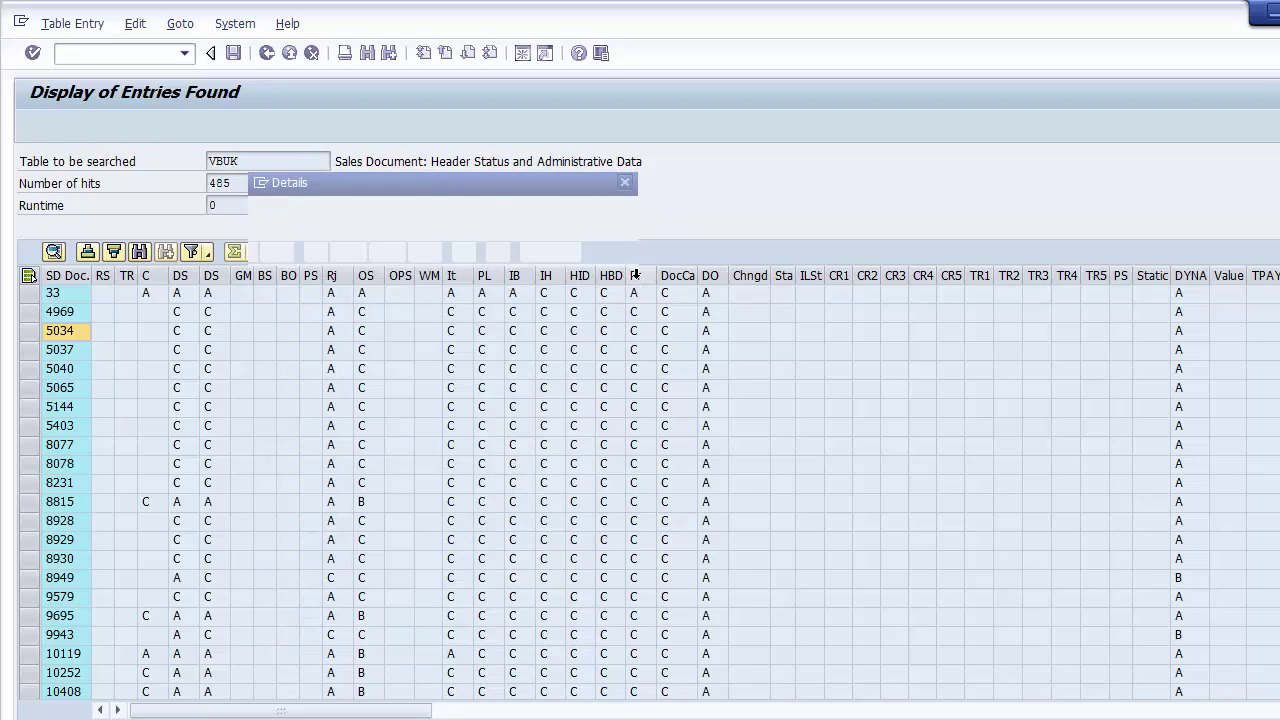
Open the full field display of the third listed document and examine its delivery status, overall delivery status and item data values
left_click(558, 256)
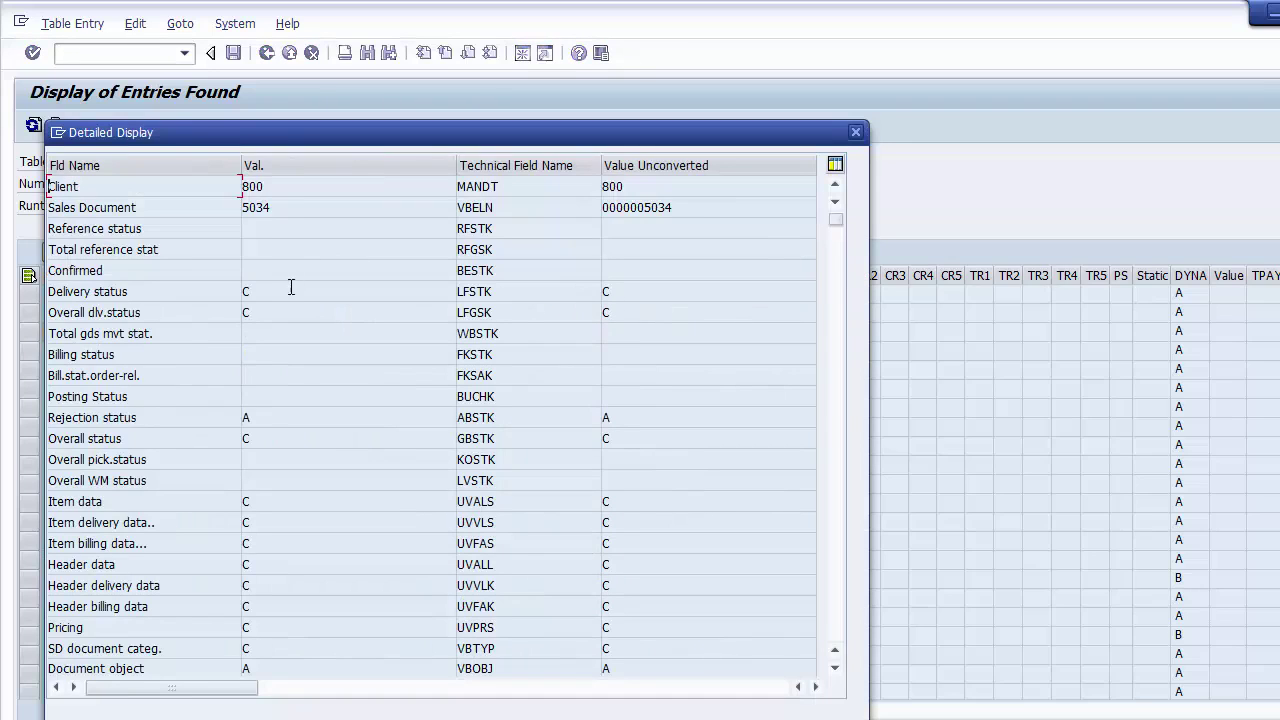
left_click(283, 293)
left_click(509, 293)
left_click(626, 314)
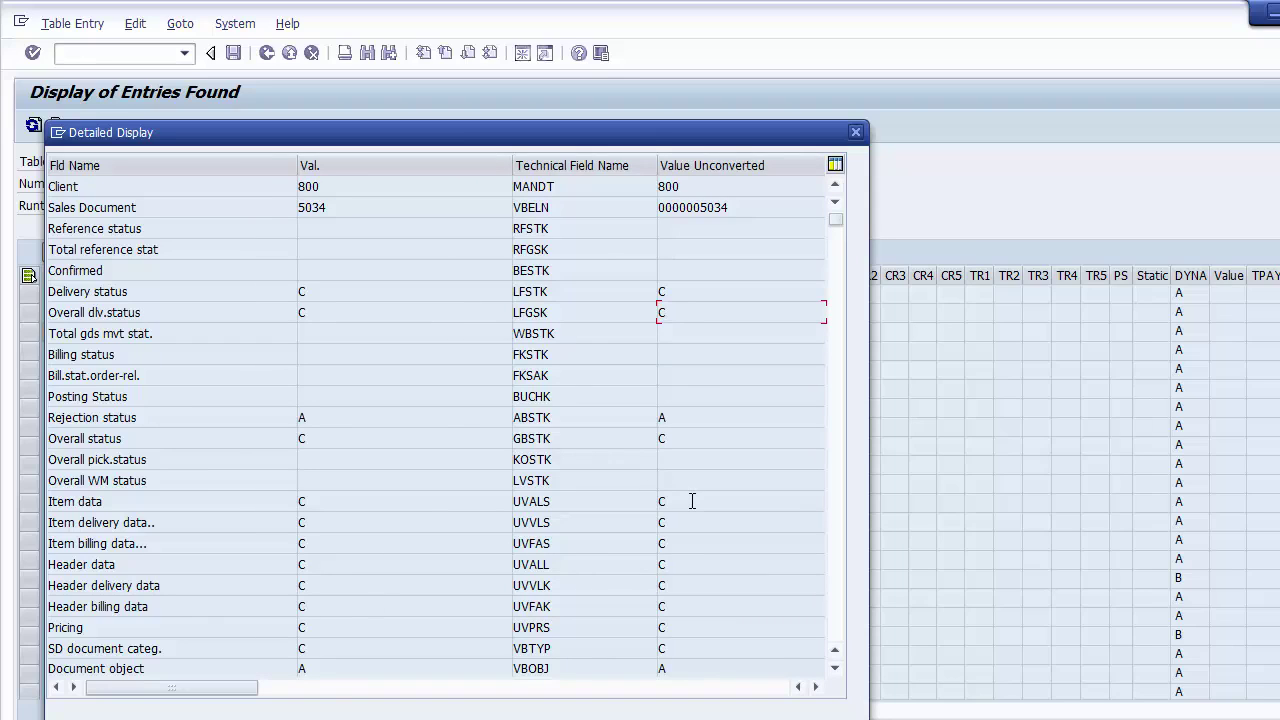
left_click(690, 501)
left_click(147, 503)
left_click(623, 507)
Examine the document's further fields, from header data and pricing through the credit checks to the overall credit status CMGST
left_click(835, 668)
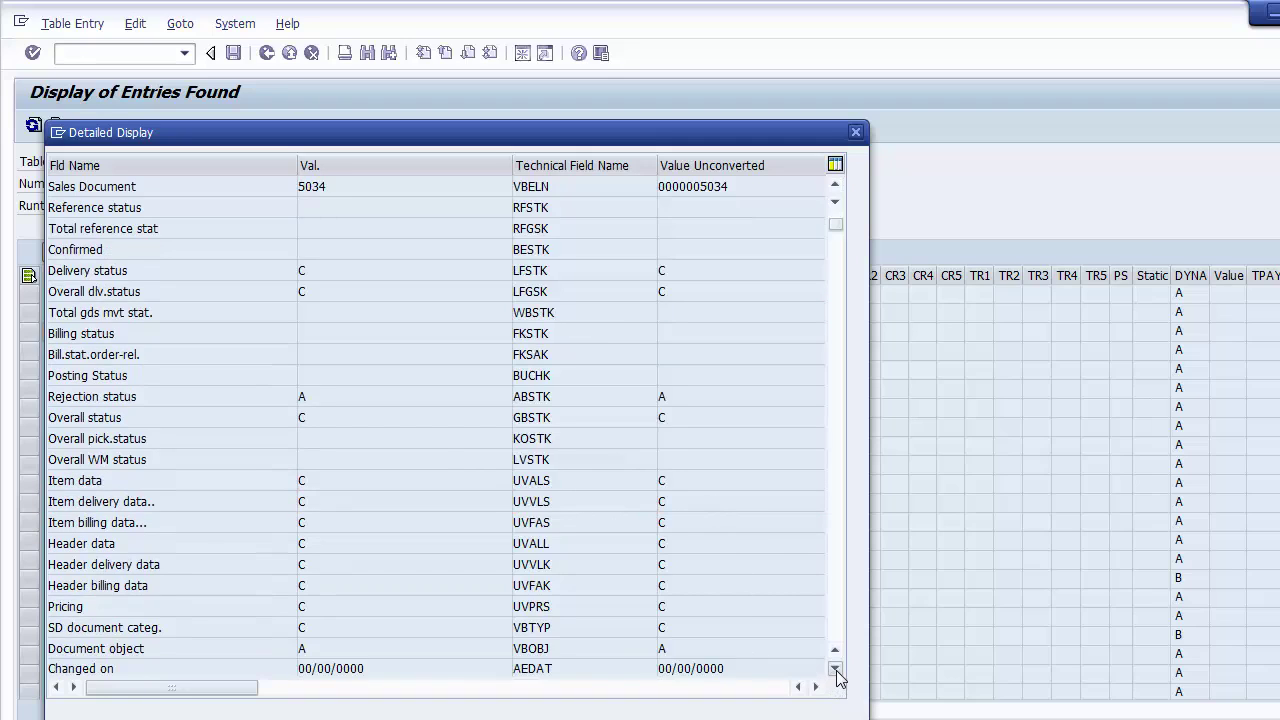
left_click(835, 668)
left_click(835, 668)
left_click(835, 668)
left_click(835, 668)
left_click(835, 668)
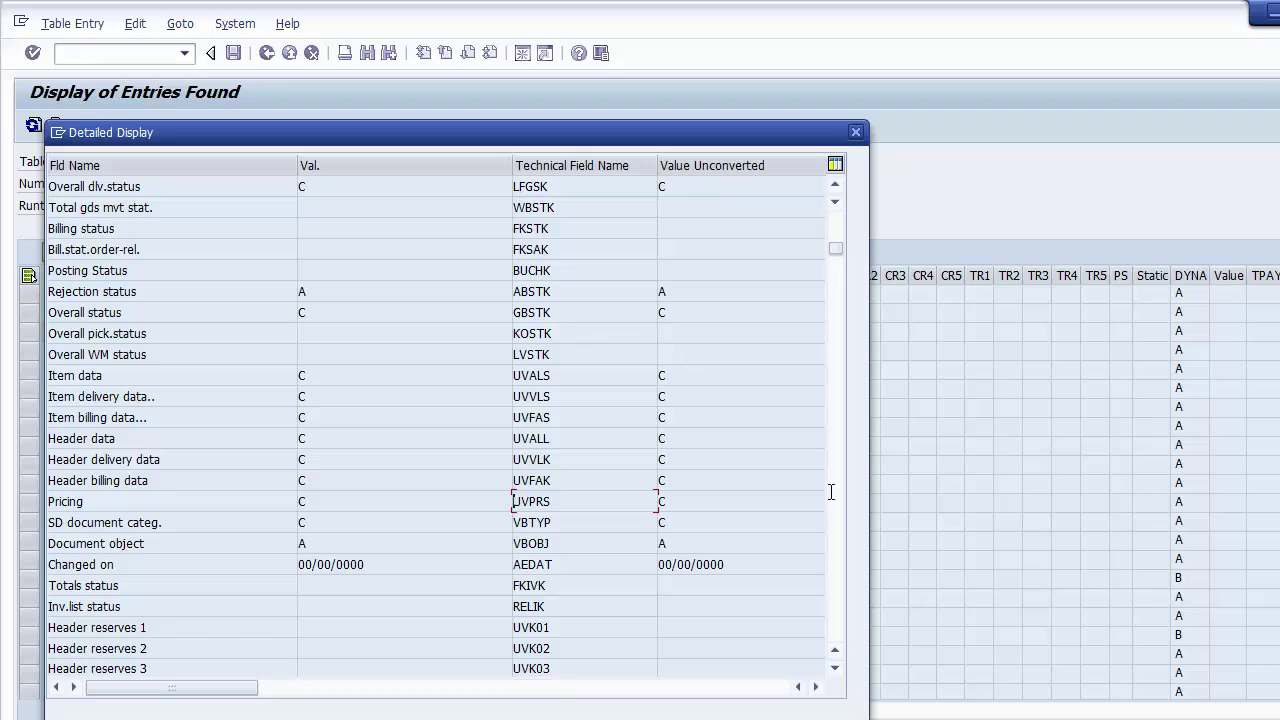
left_click(837, 609)
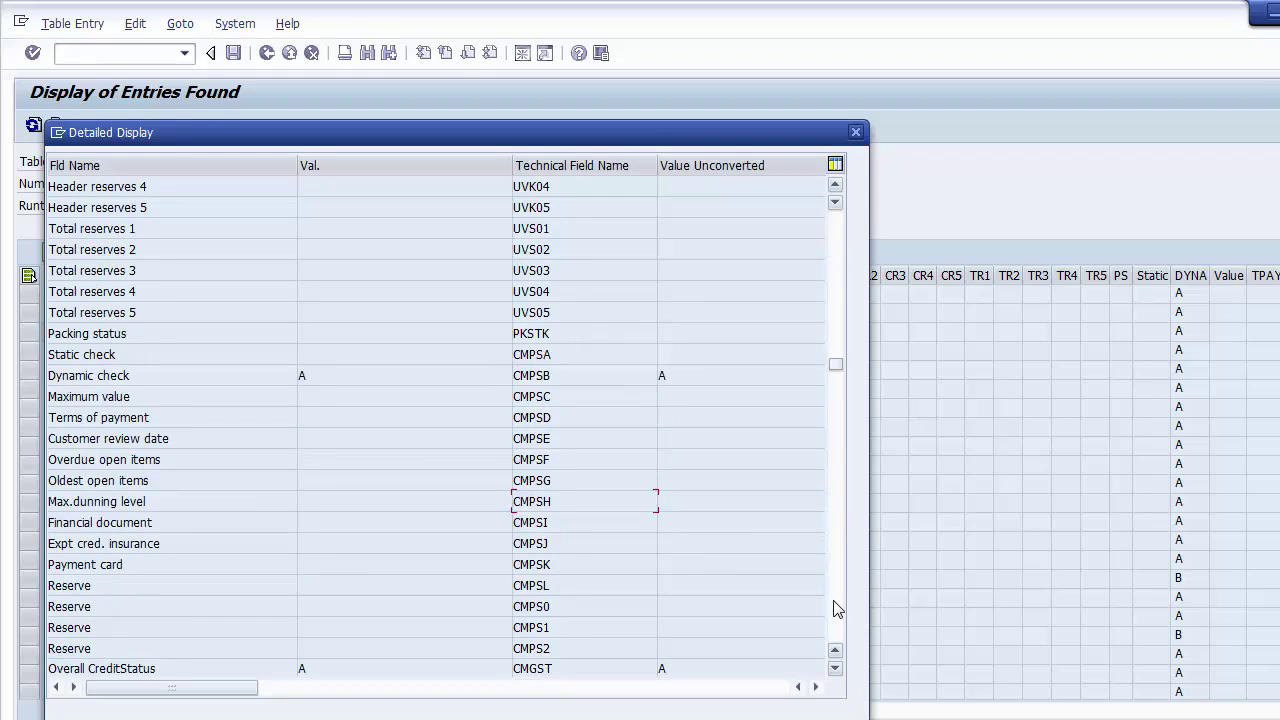
Examine the remaining fields from Trns.plan.status to the last table row and close the detailed display
left_click(837, 609)
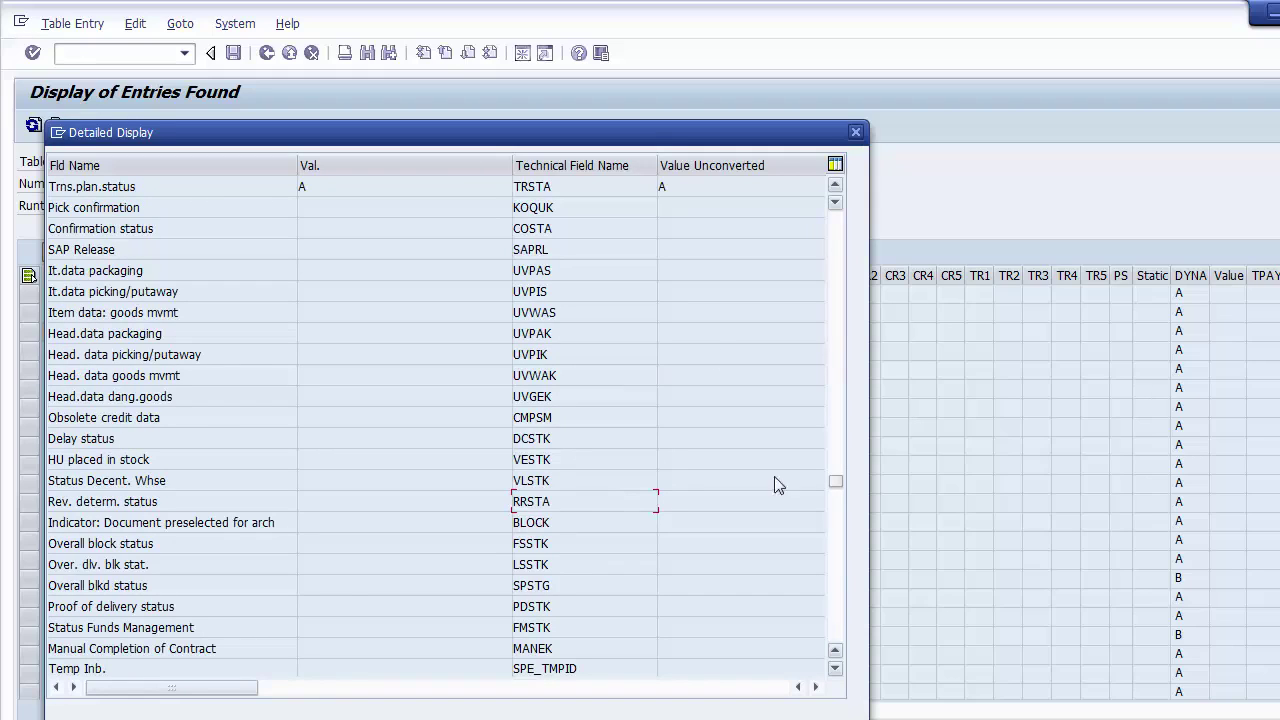
left_click(692, 313)
left_click(688, 336)
left_click(684, 374)
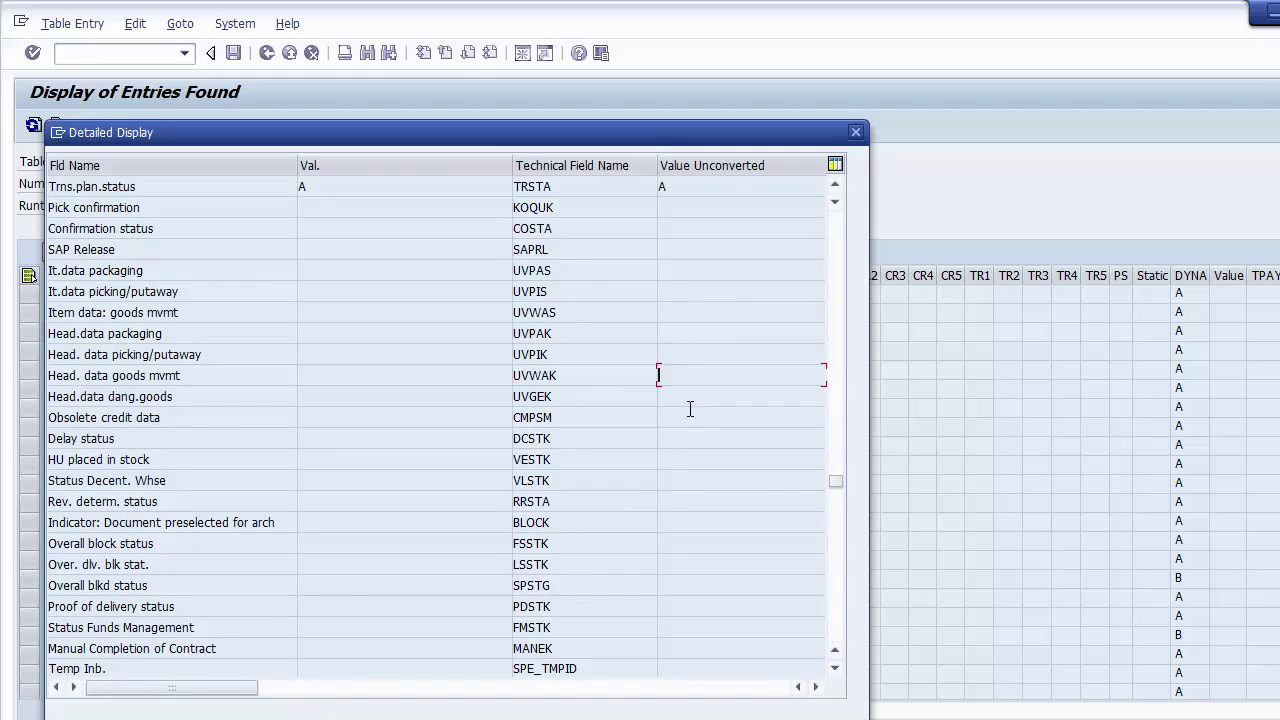
left_click(691, 417)
left_click(696, 455)
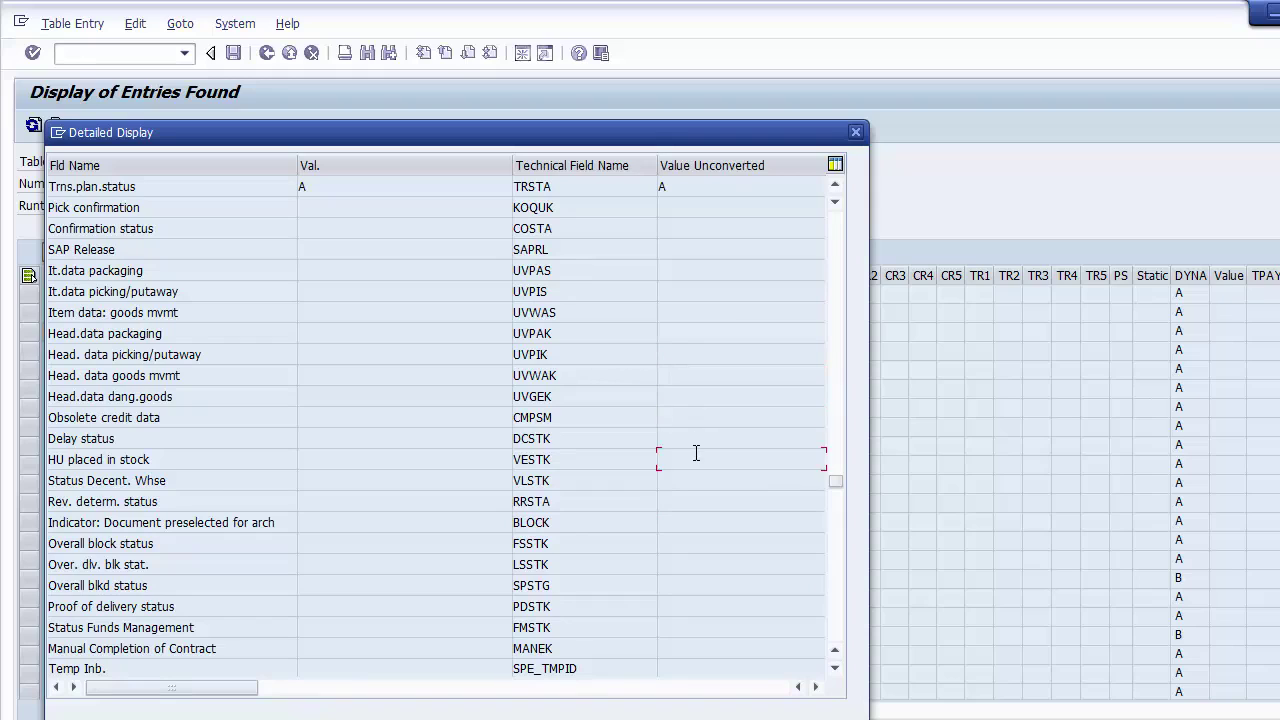
left_click(700, 524)
left_click(838, 612)
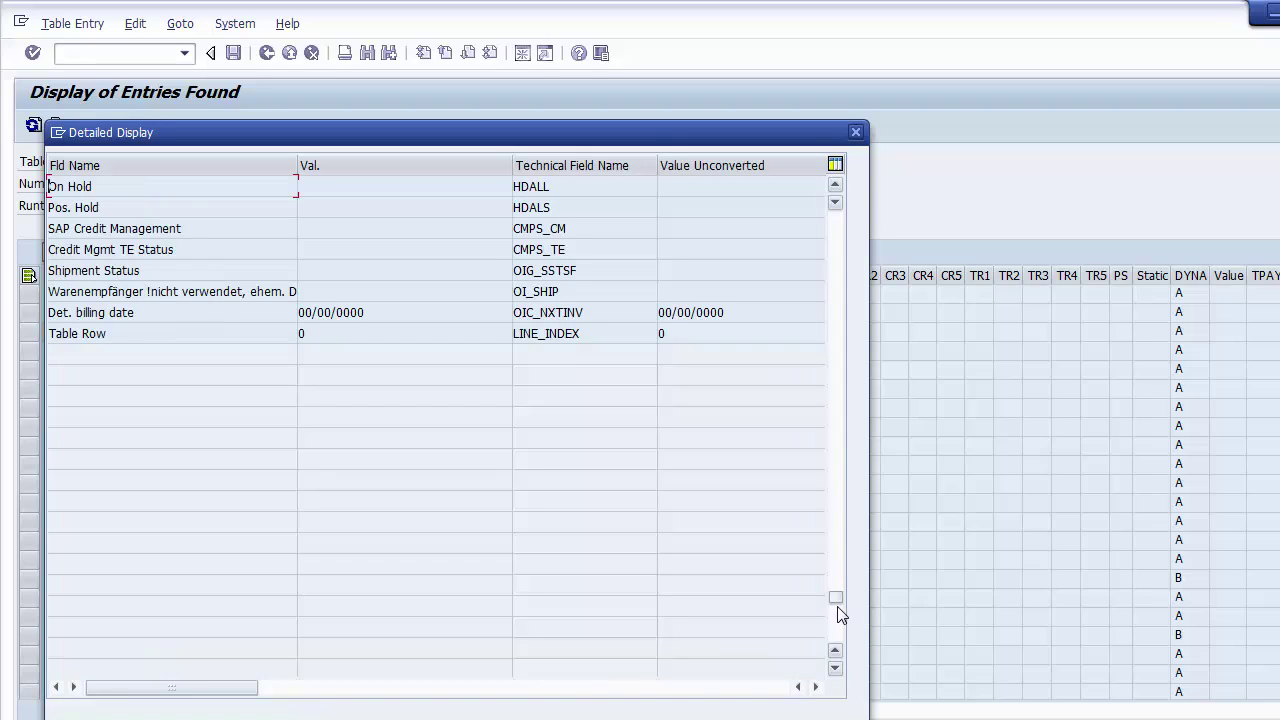
key("Escape")
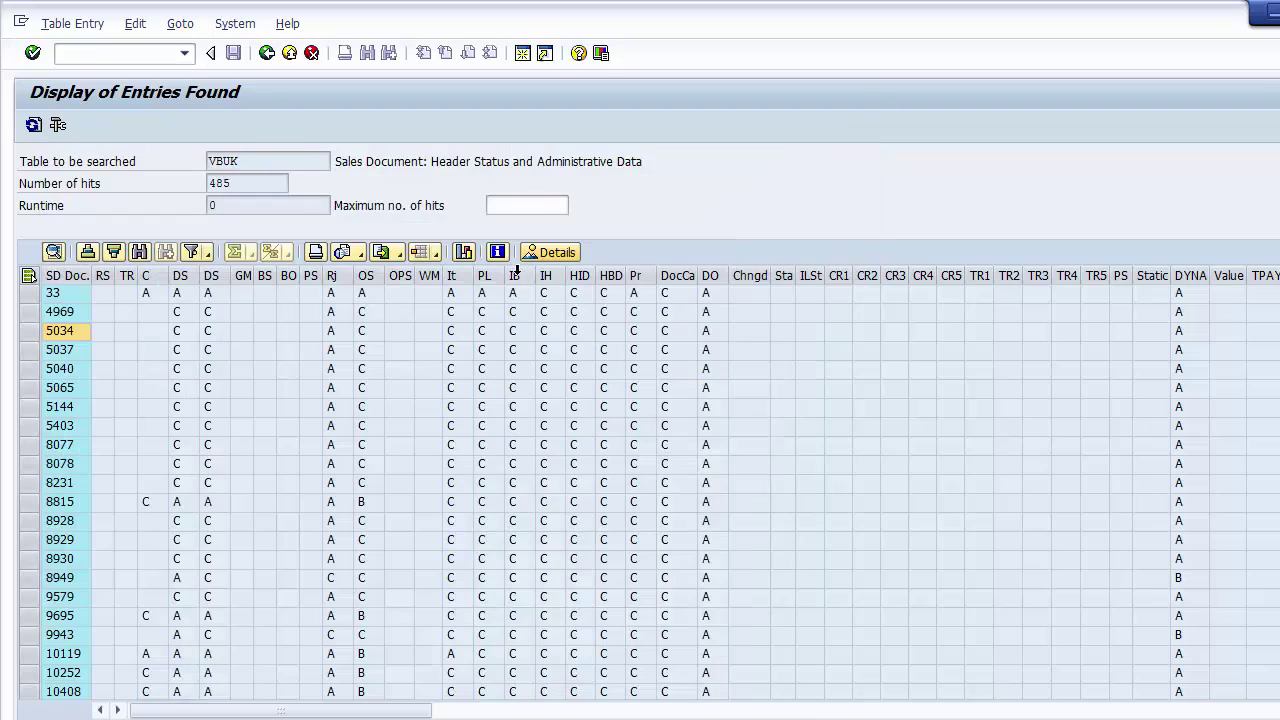
Return to the VBUK selection criteria and start saving them as a variant named ZTST1
left_click(267, 53)
left_click(217, 335)
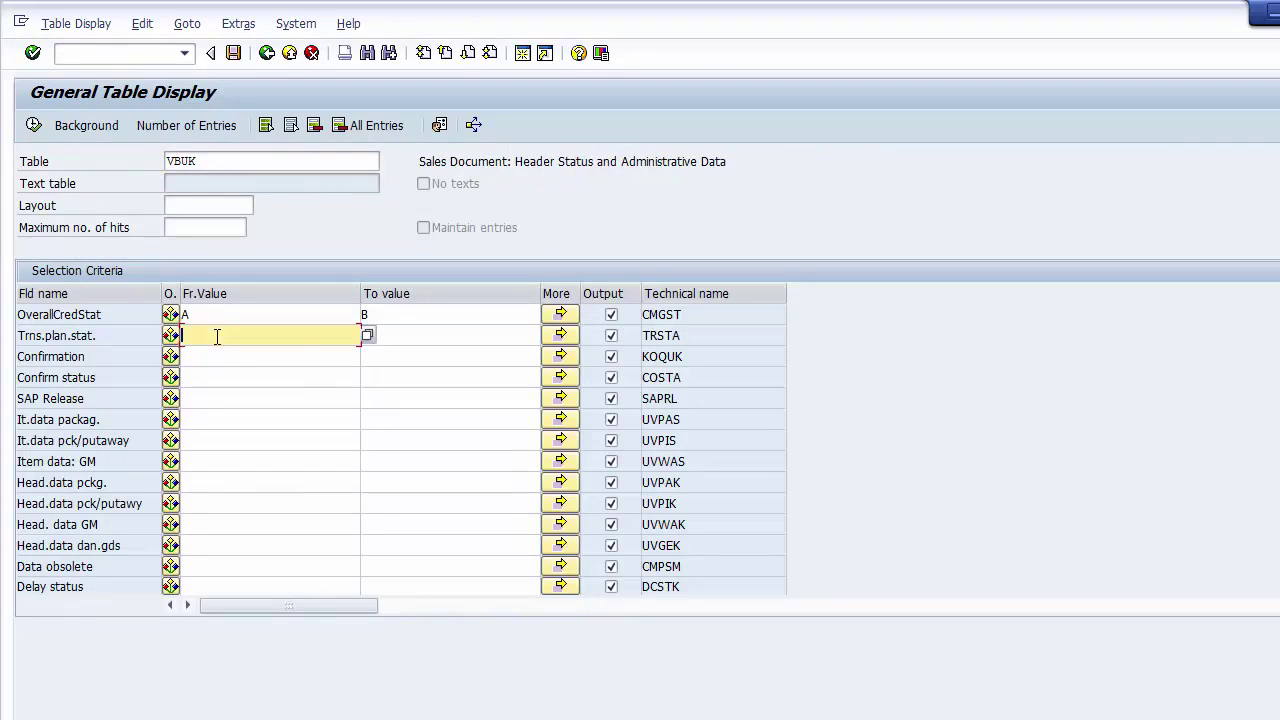
left_click(207, 377)
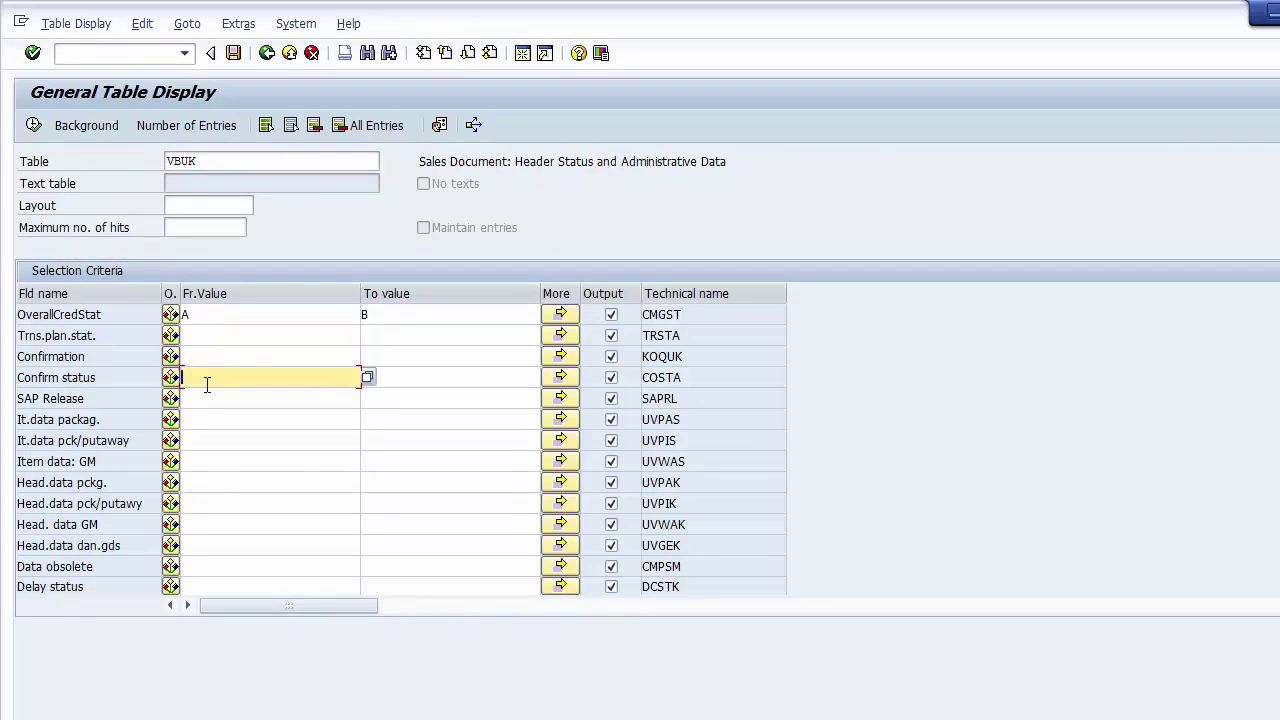
left_click(233, 53)
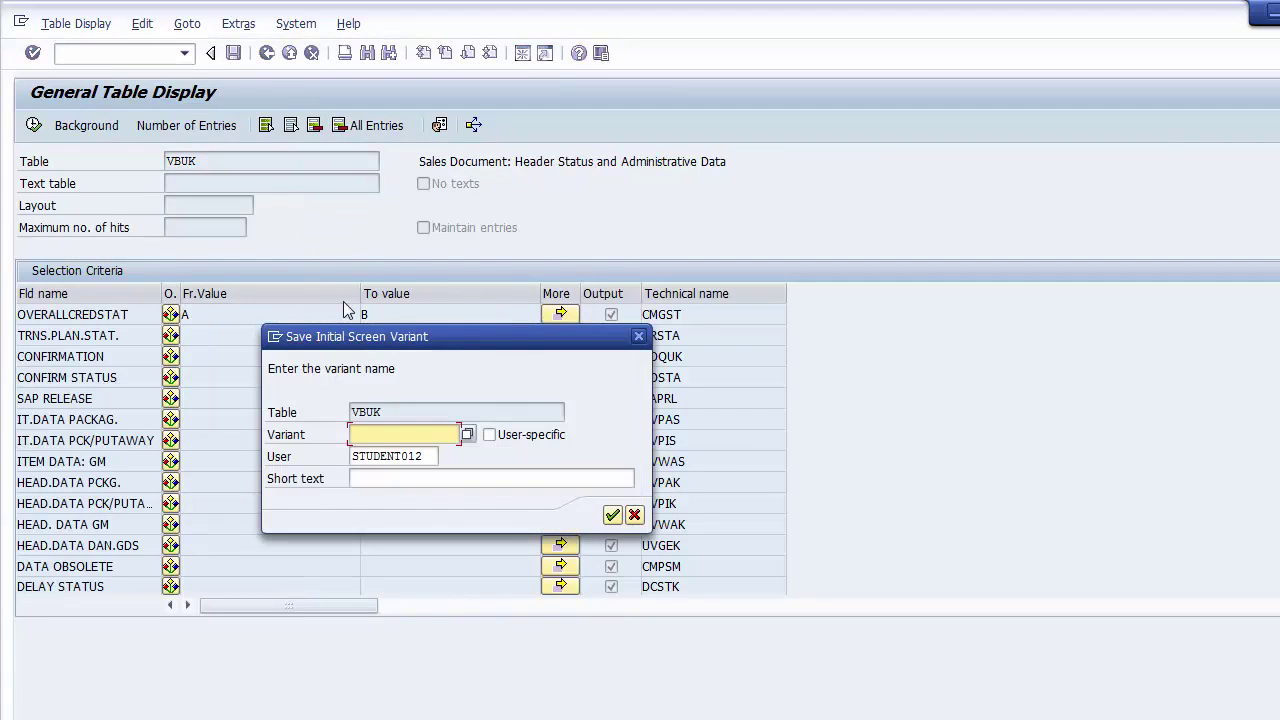
type("T")
type("ZTST")
Give the variant the short text "Test Variant" and save it
left_click(376, 478)
type("Tst")
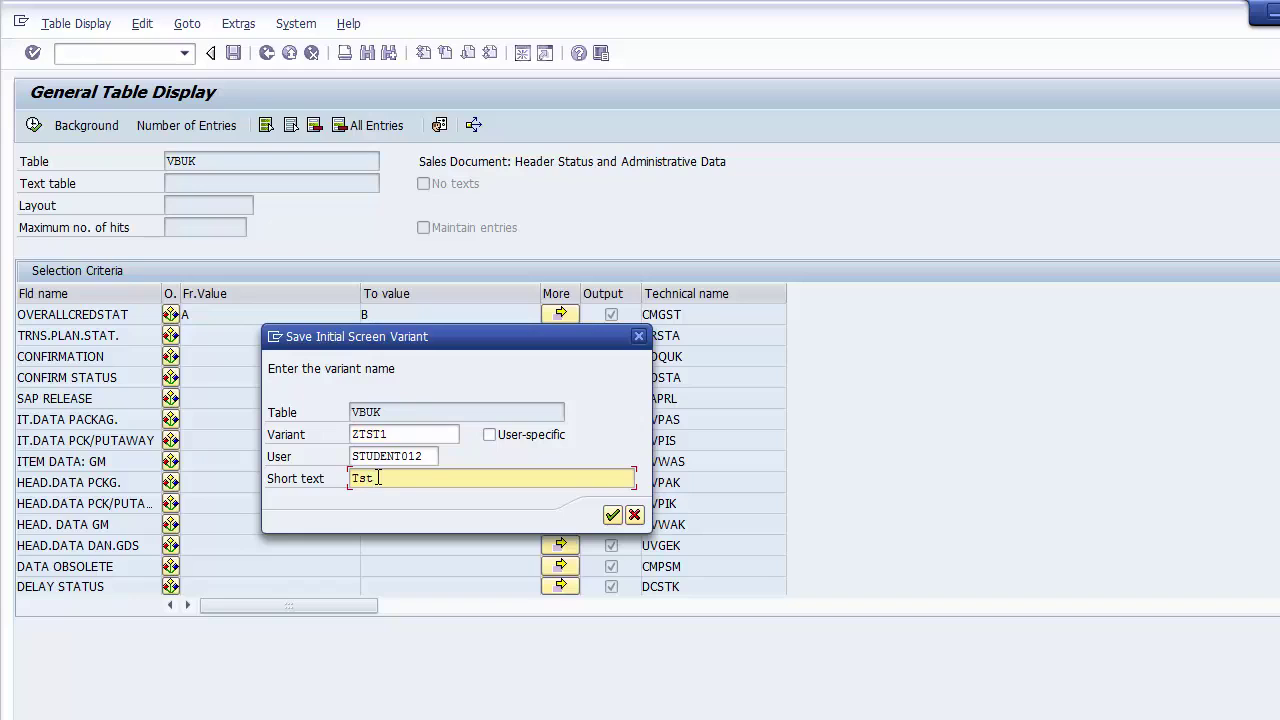
key("BackSpace")
key("BackSpace")
type("est Variant")
left_click(612, 516)
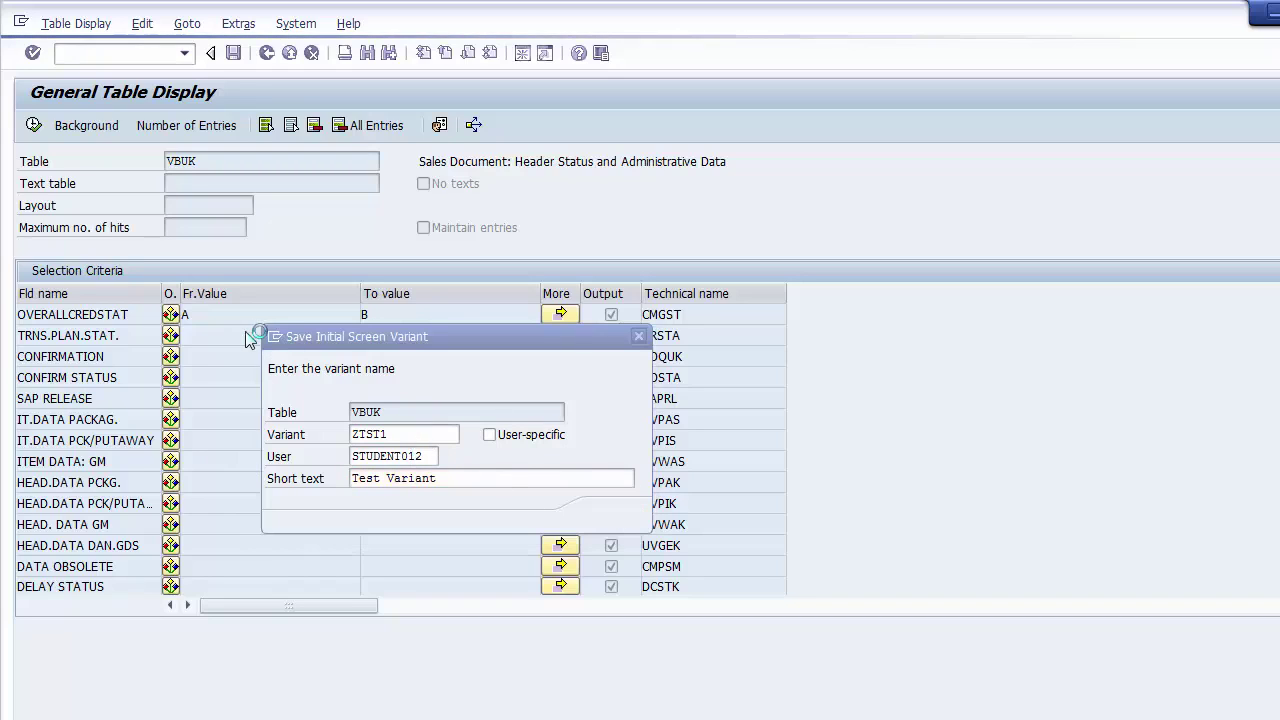
left_click(479, 559)
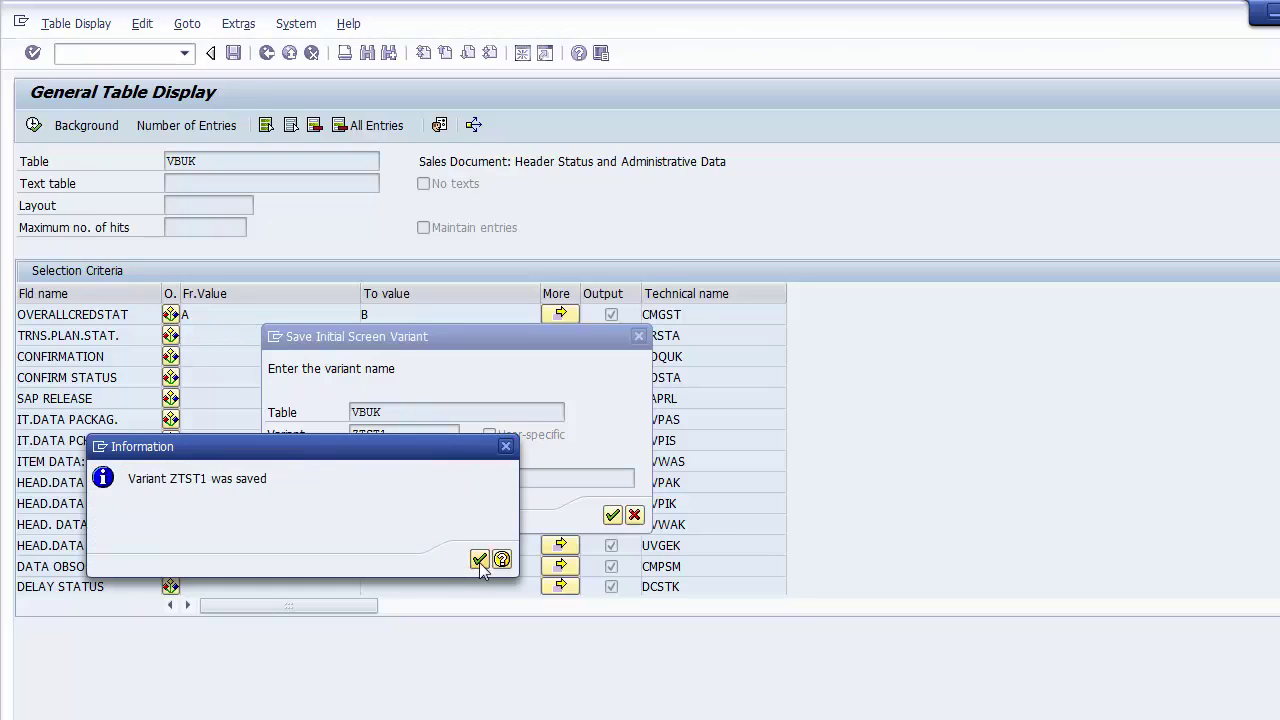
Set the selection option of Trns.plan.stat. and Confirmation to "Do not select: Equal to"
left_click(172, 337)
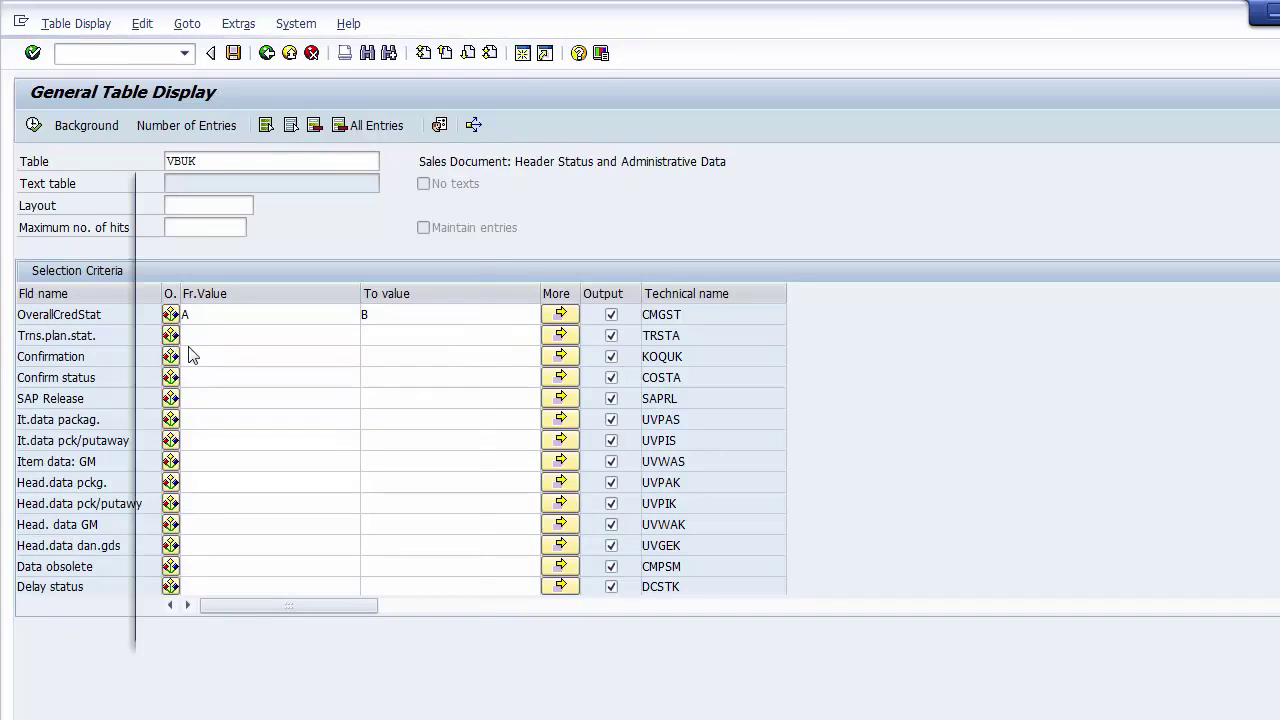
double_click(185, 480)
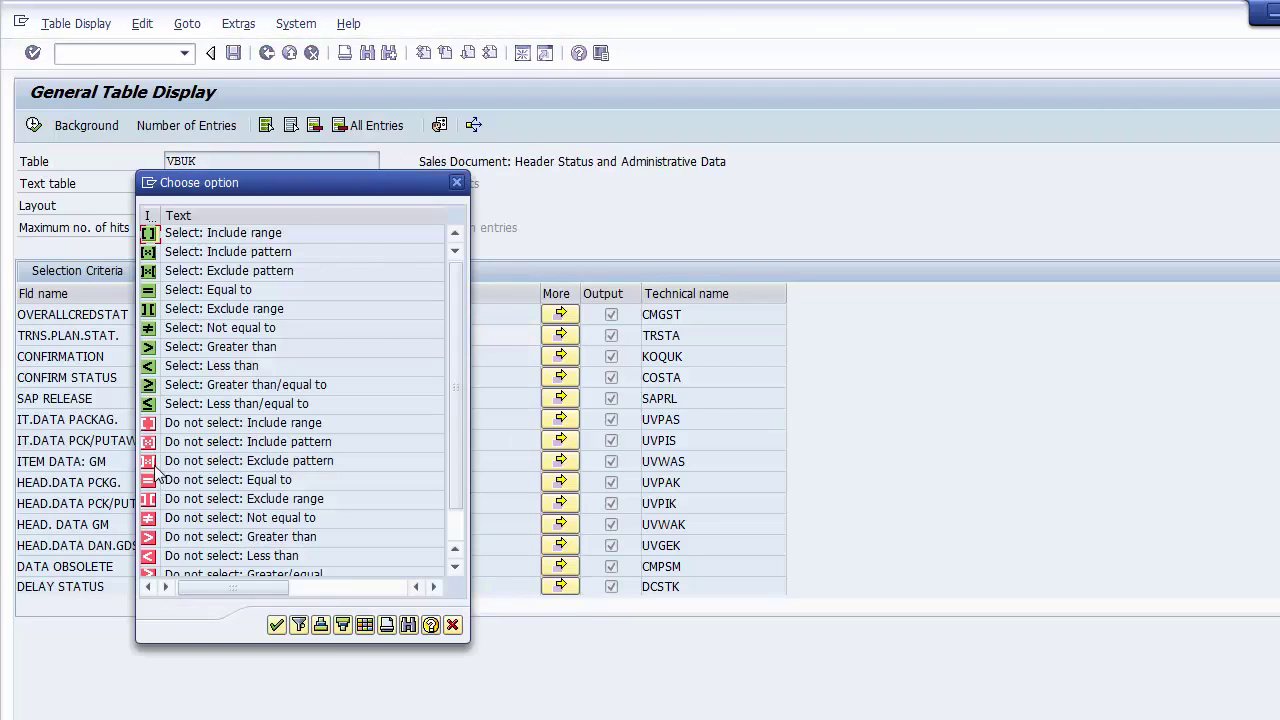
double_click(163, 482)
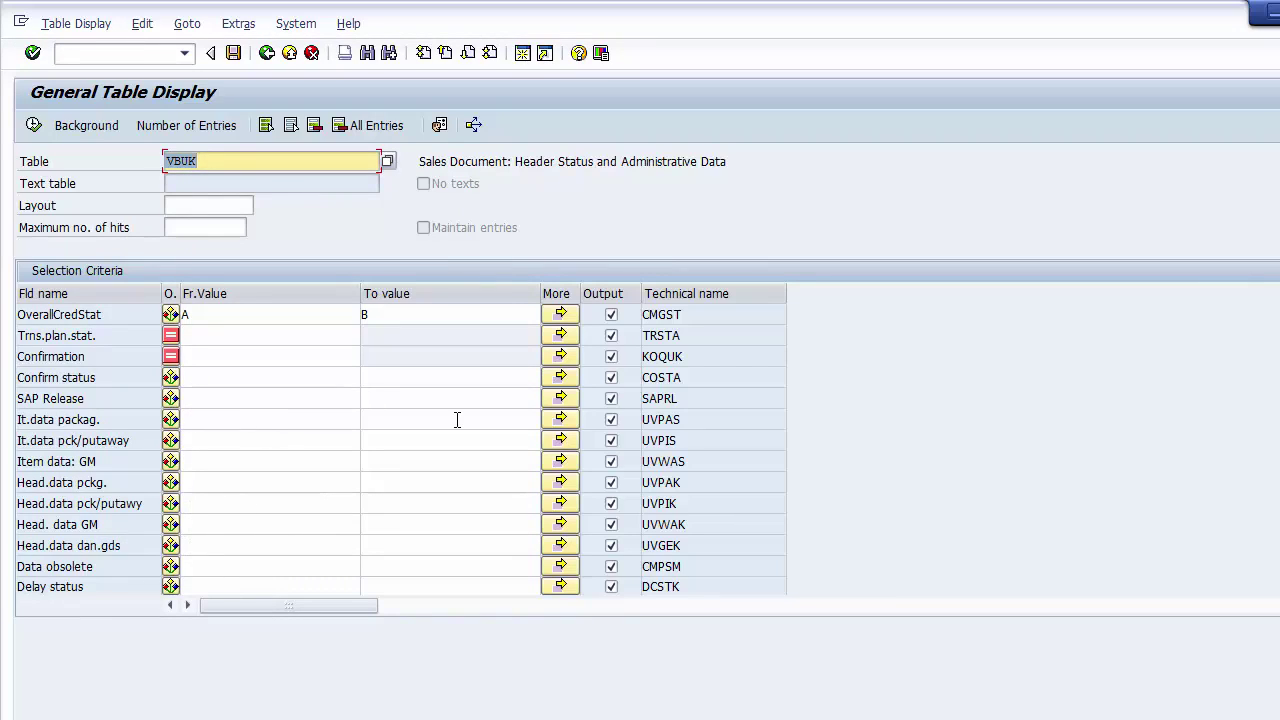
Exclude the field It.data packag. (UVPAS) from the output and list the matching VBUK entries
left_click(611, 419)
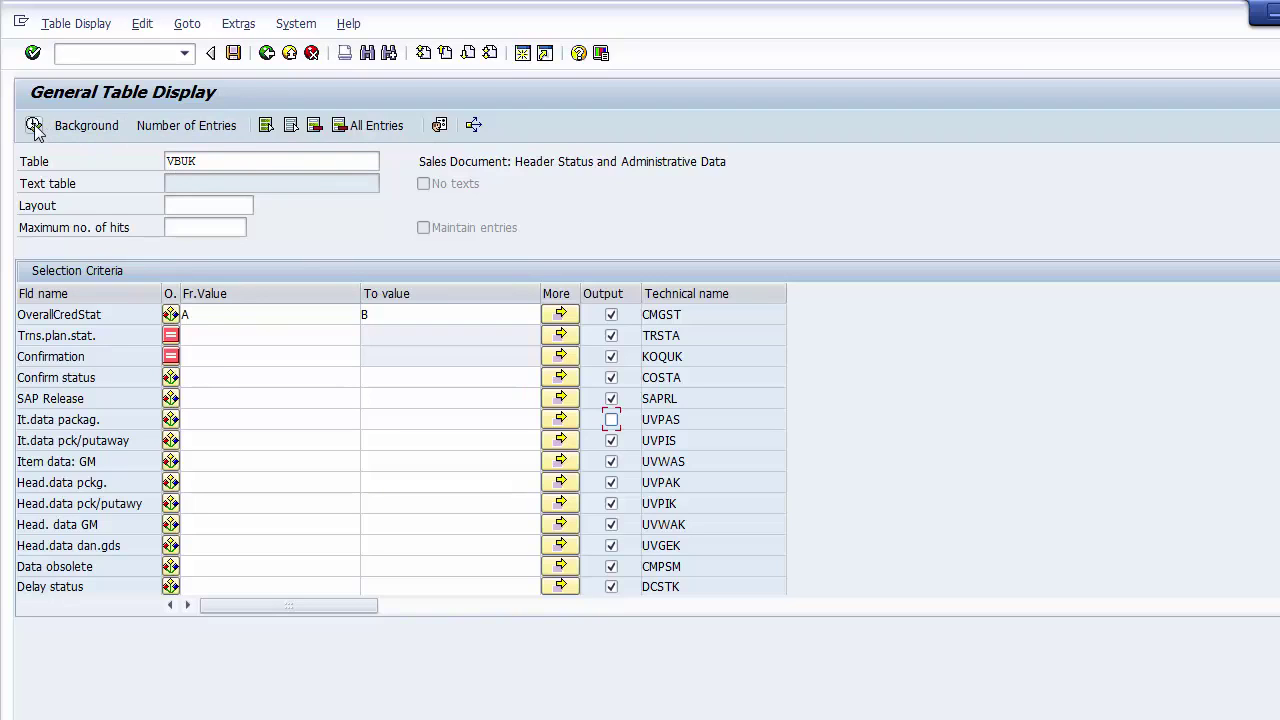
key("F8")
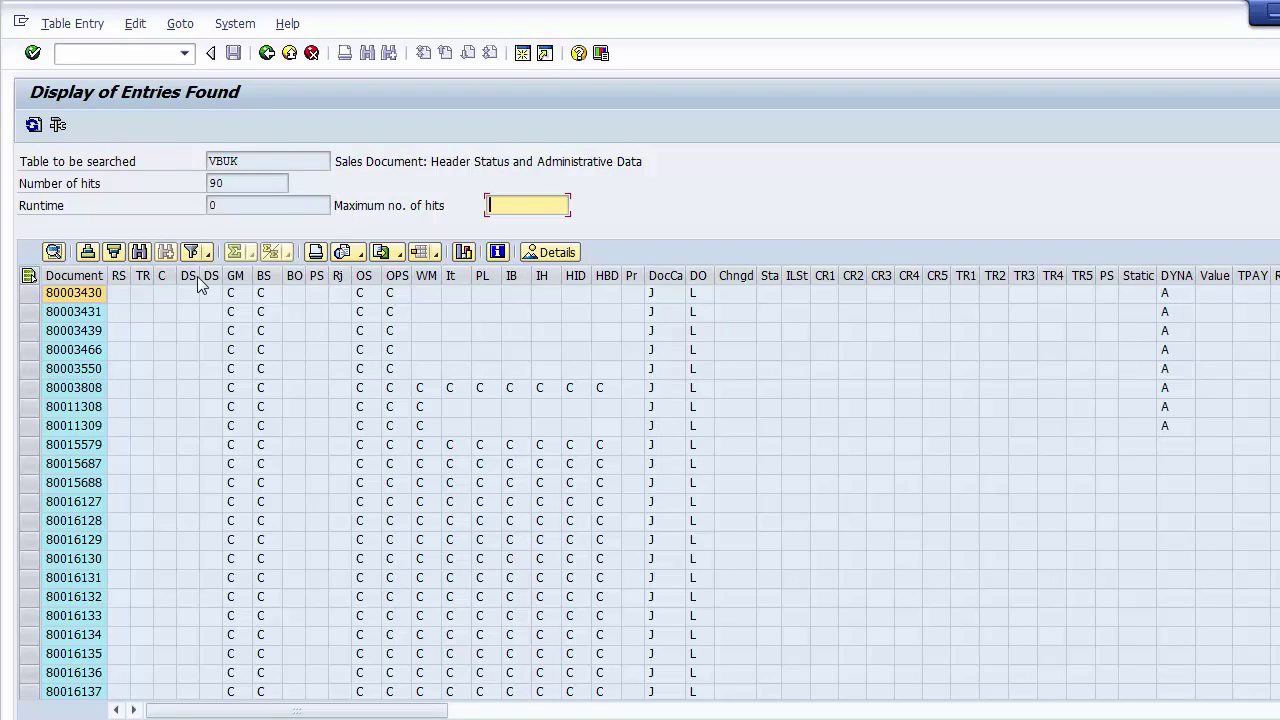
Copy the whole Document column of the result list to the clipboard
left_click(76, 276)
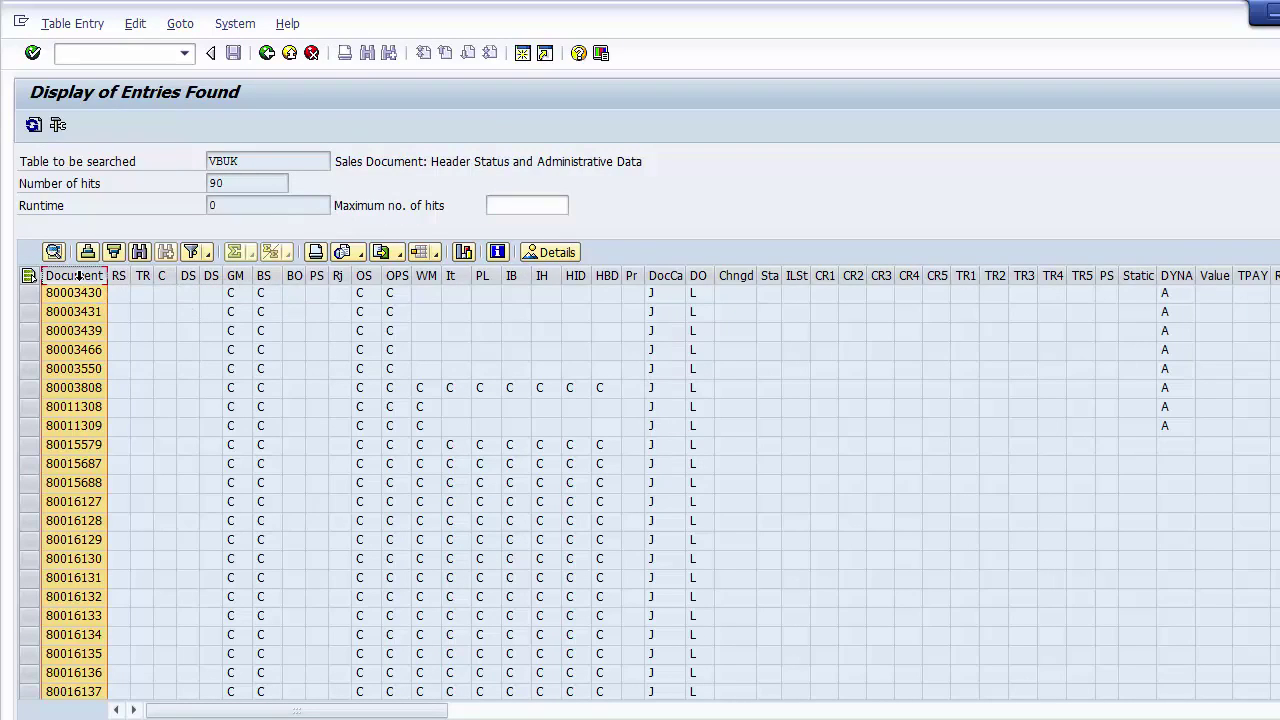
key("ctrl+c")
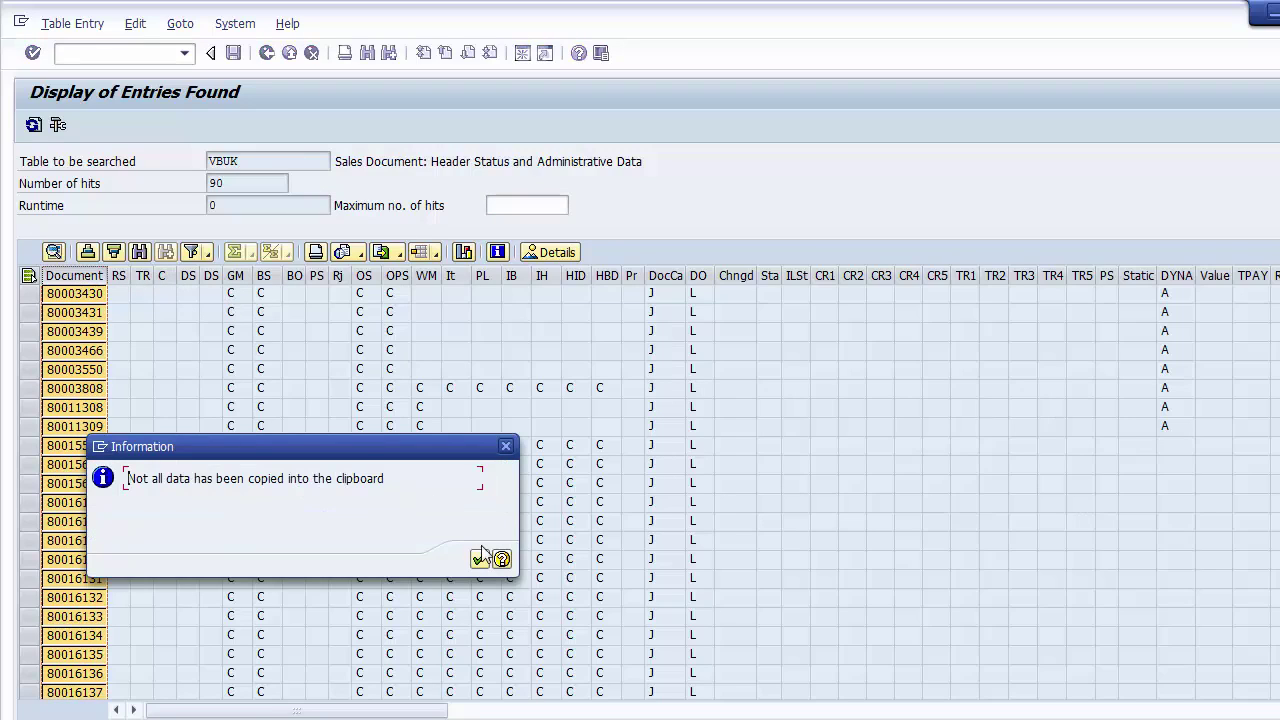
left_click(479, 559)
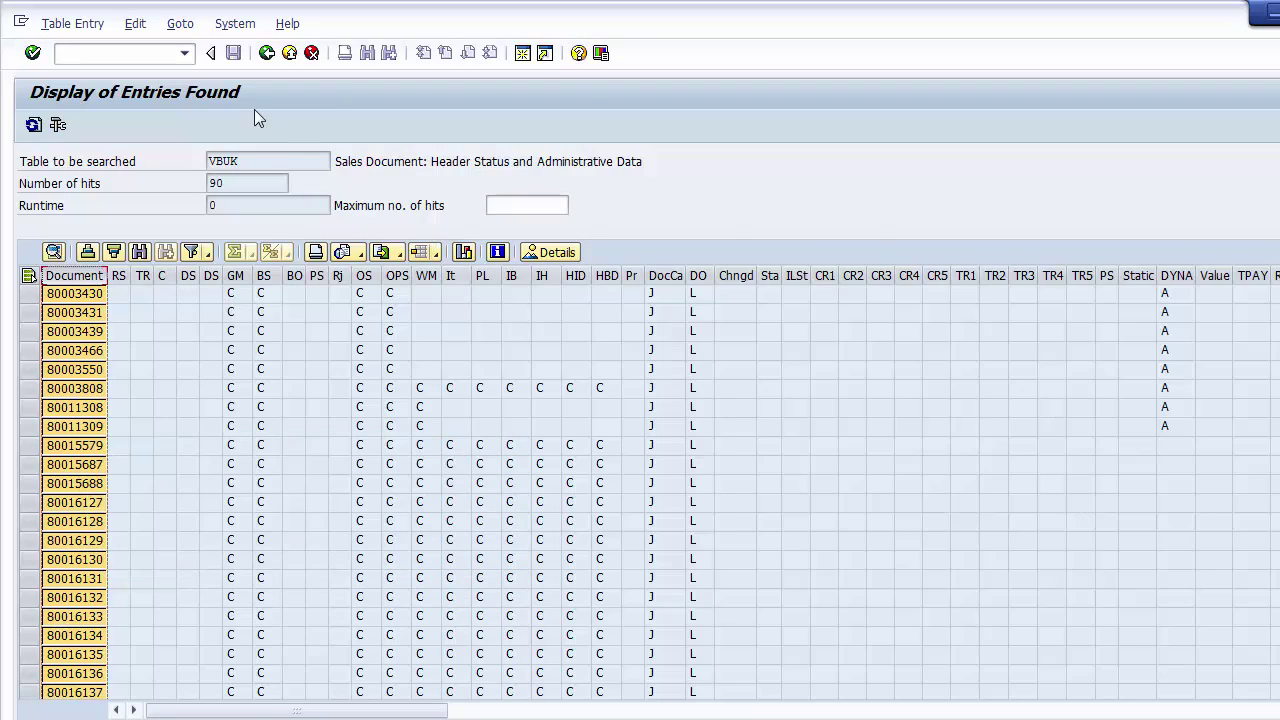
Return to the selection criteria, change the table to VBUP and load its selection fields
key("alt+t")
key("Escape")
left_click(266, 52)
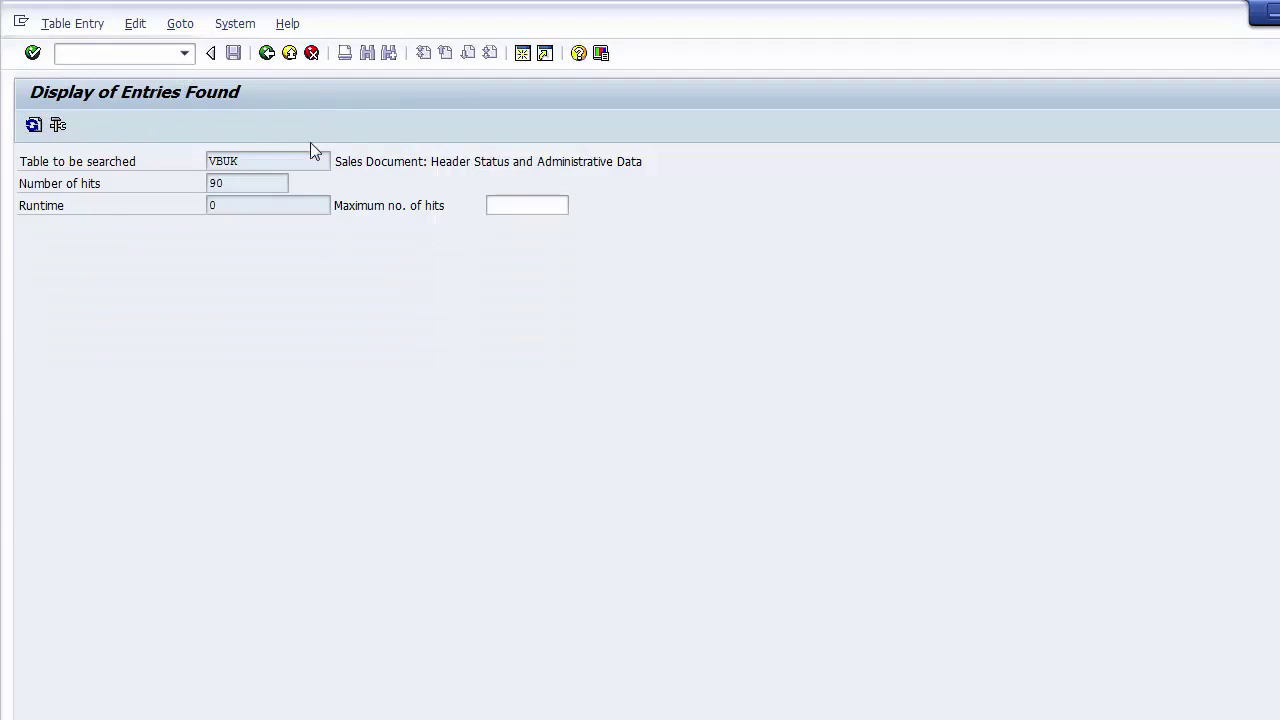
left_click(262, 167)
key("BackSpace")
type("P")
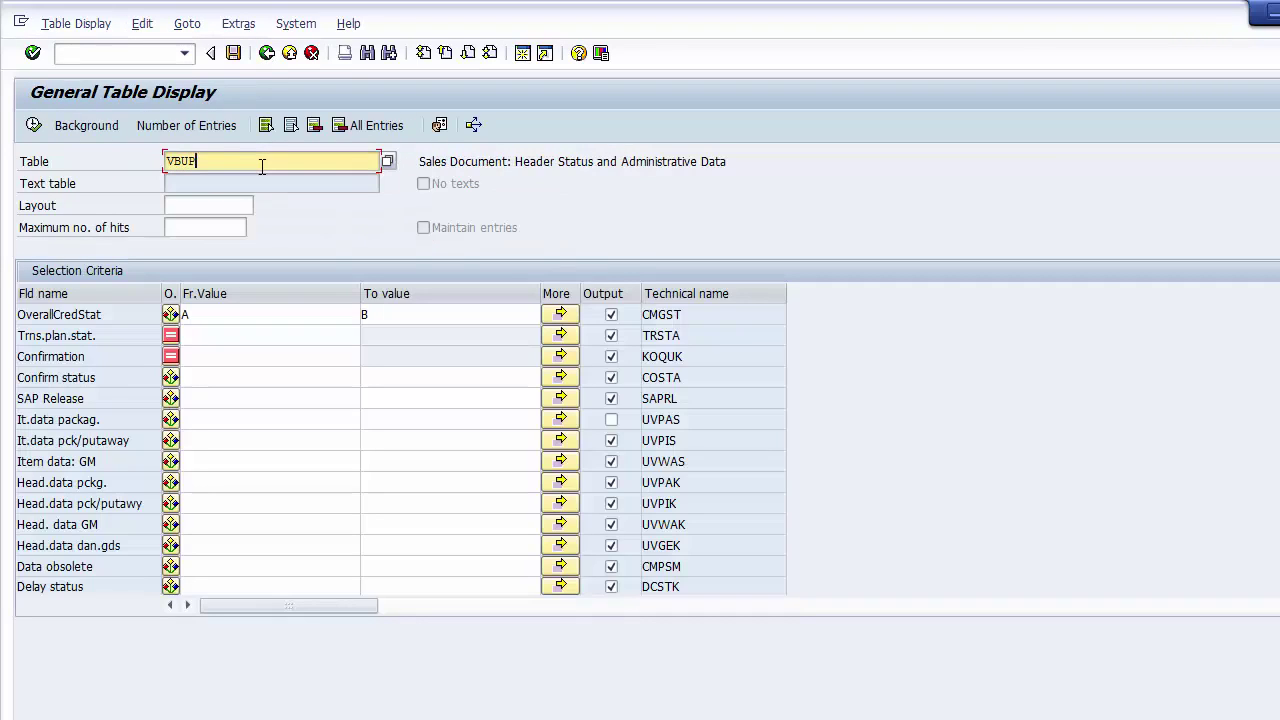
key("Return")
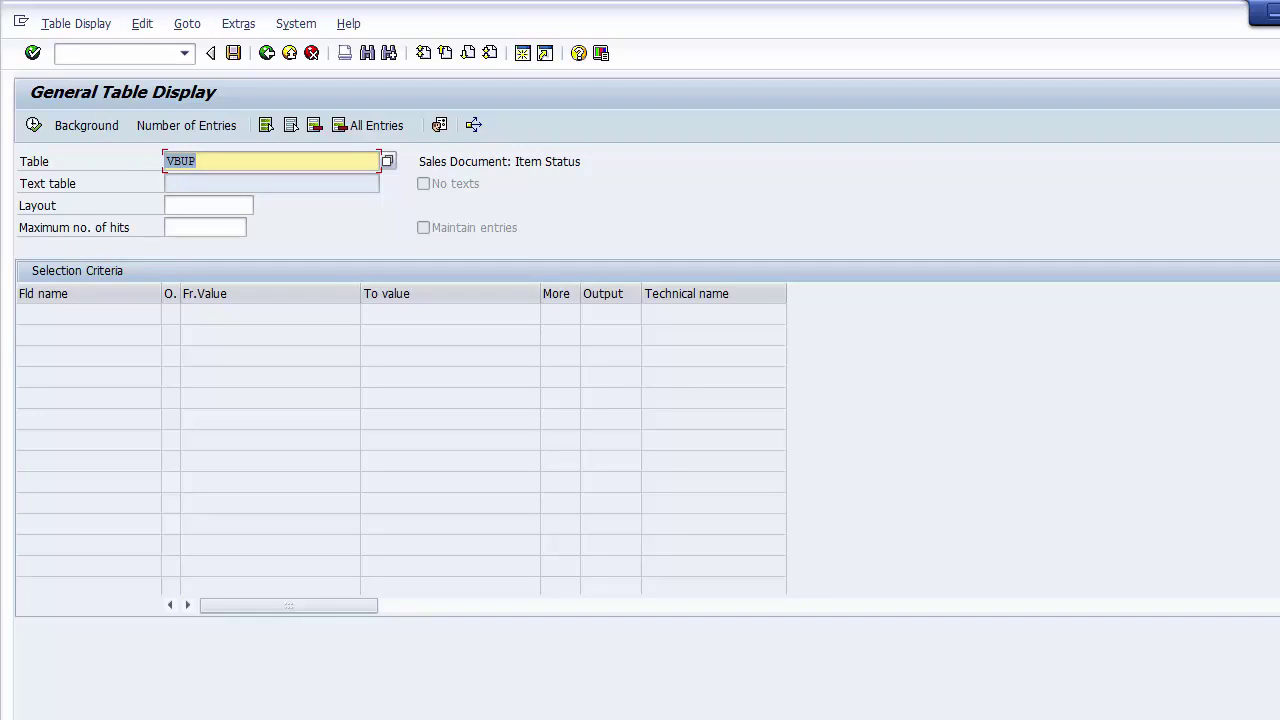
key("Return")
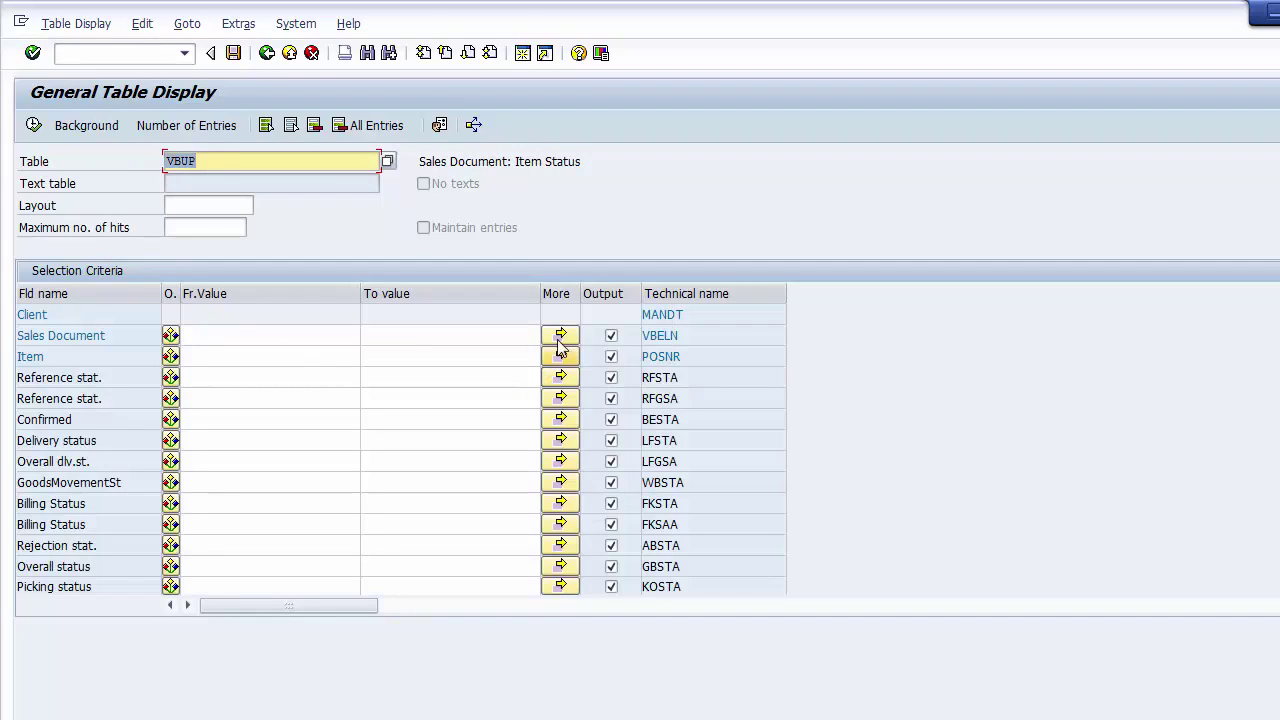
Fill the multiple selection of the Sales Document field (VBELN) with the copied document numbers from the clipboard and accept it
left_click(559, 341)
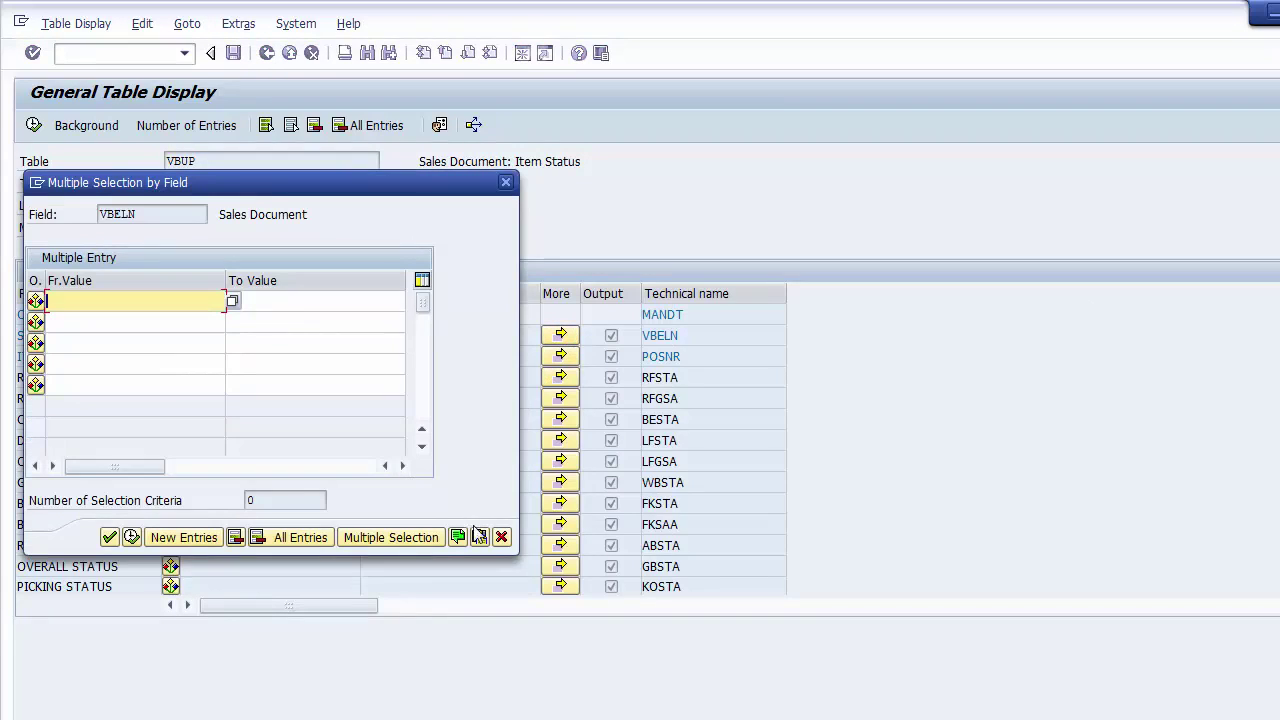
left_click(479, 537)
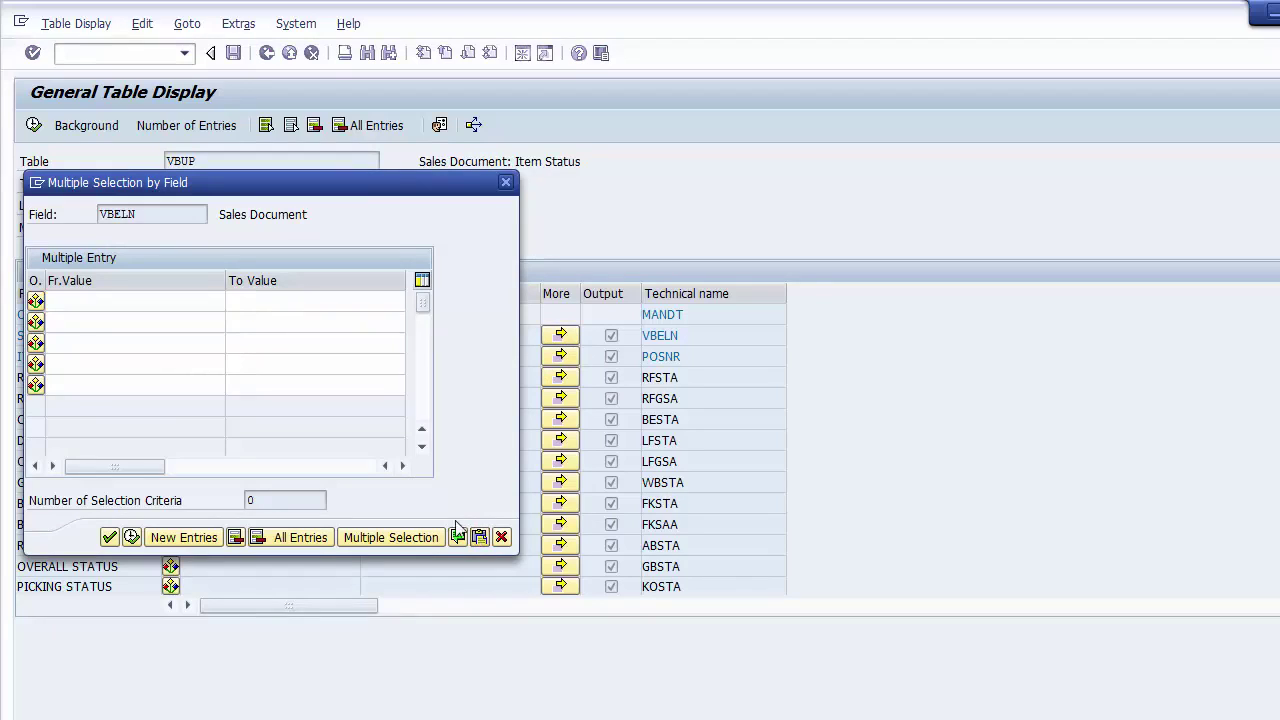
left_click(109, 539)
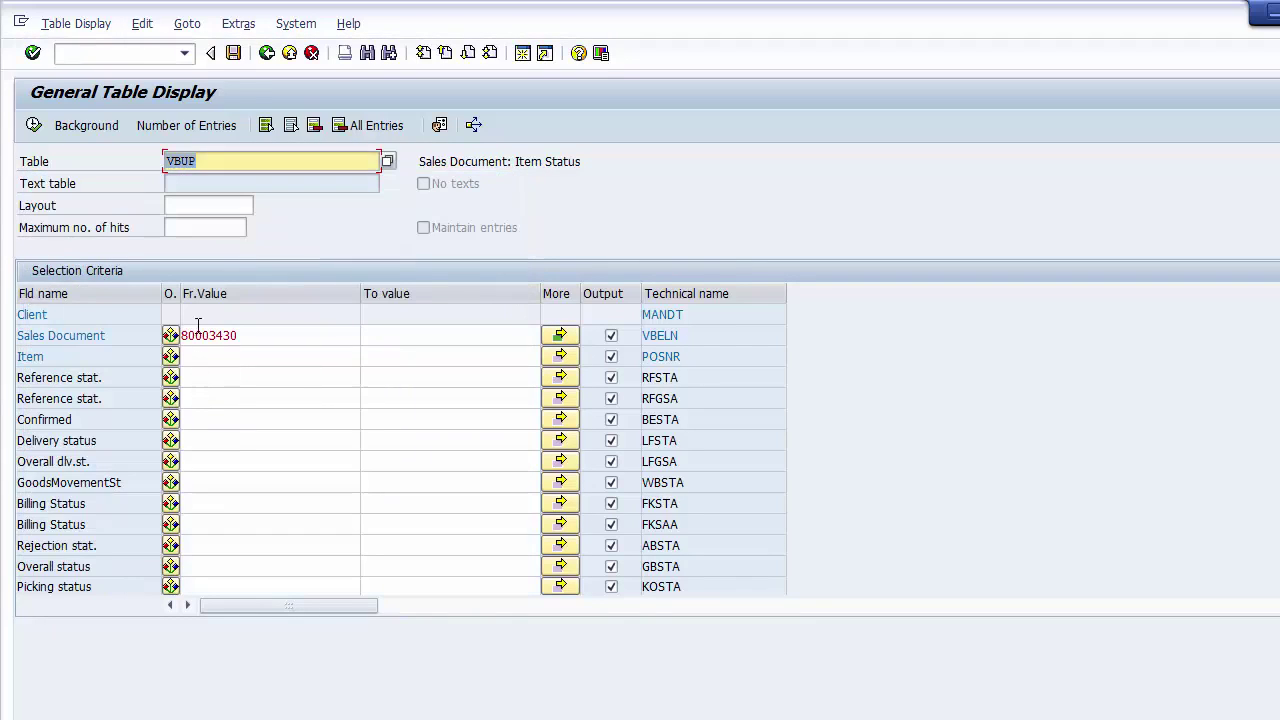
List the VBUP entries for the selected sales documents and review all status fields in the first entry's detailed display
left_click(34, 125)
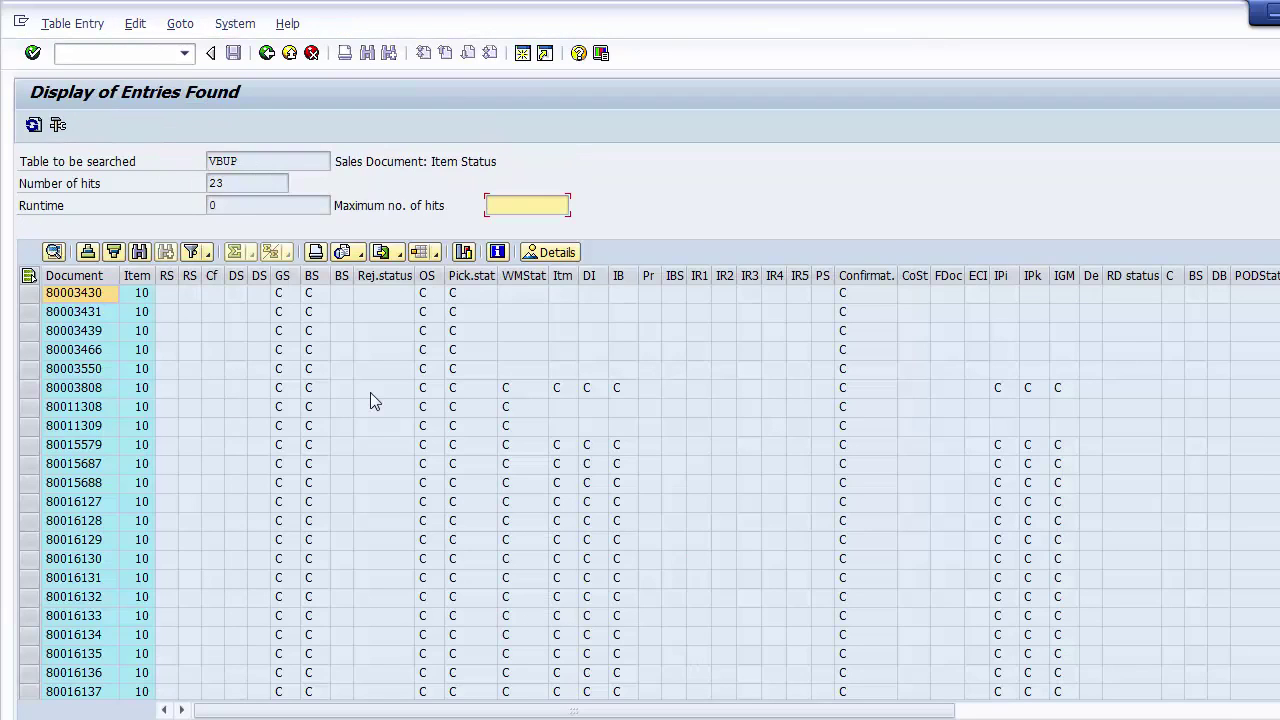
left_click(96, 294)
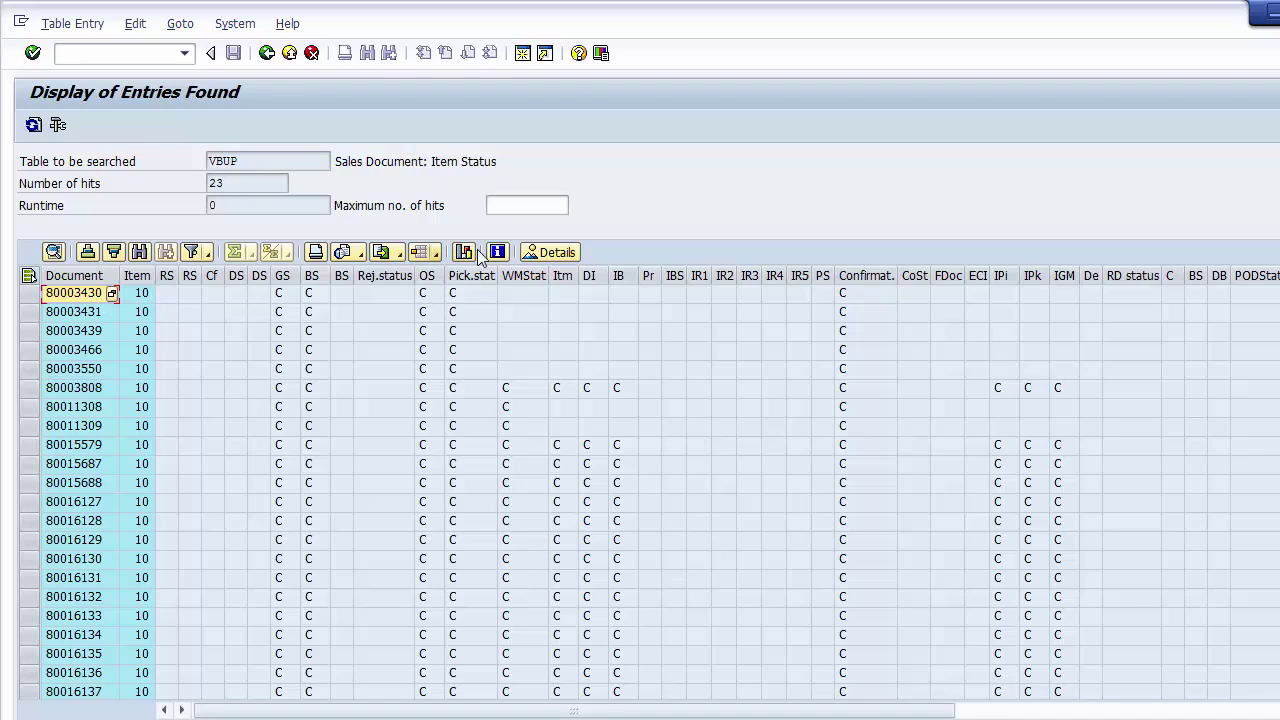
left_click(532, 256)
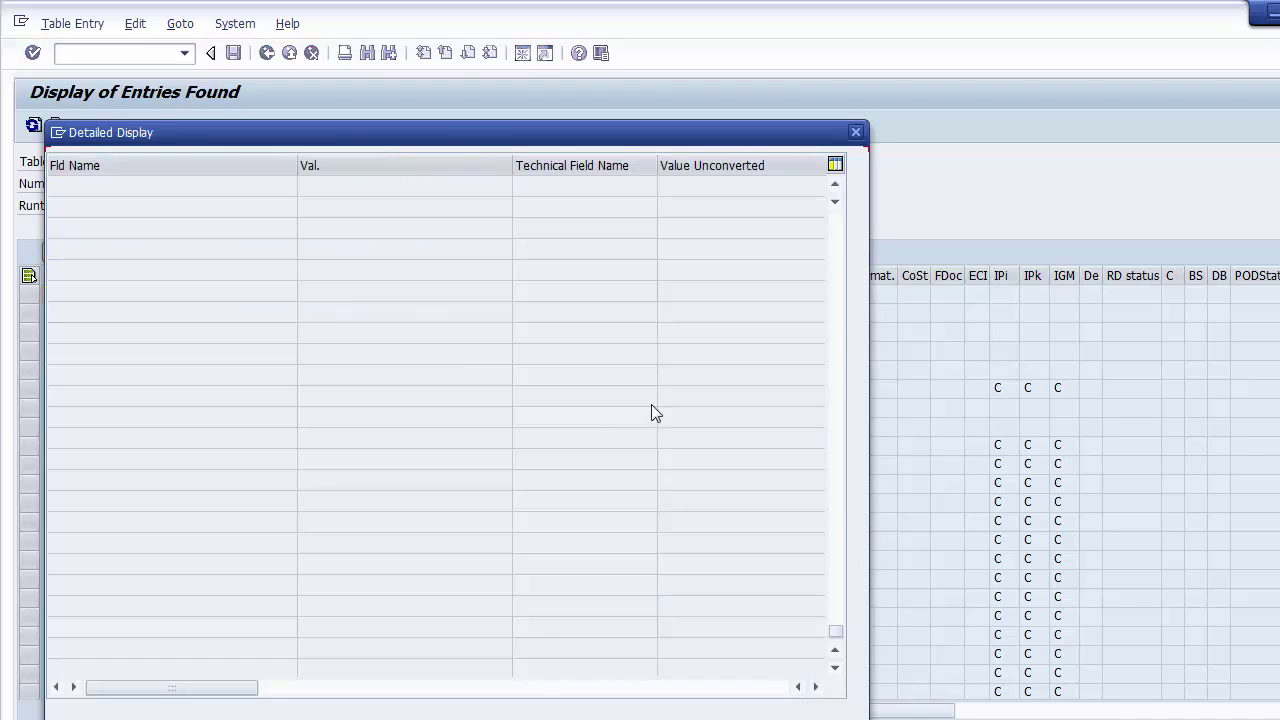
left_click_drag(836, 638, 834, 215)
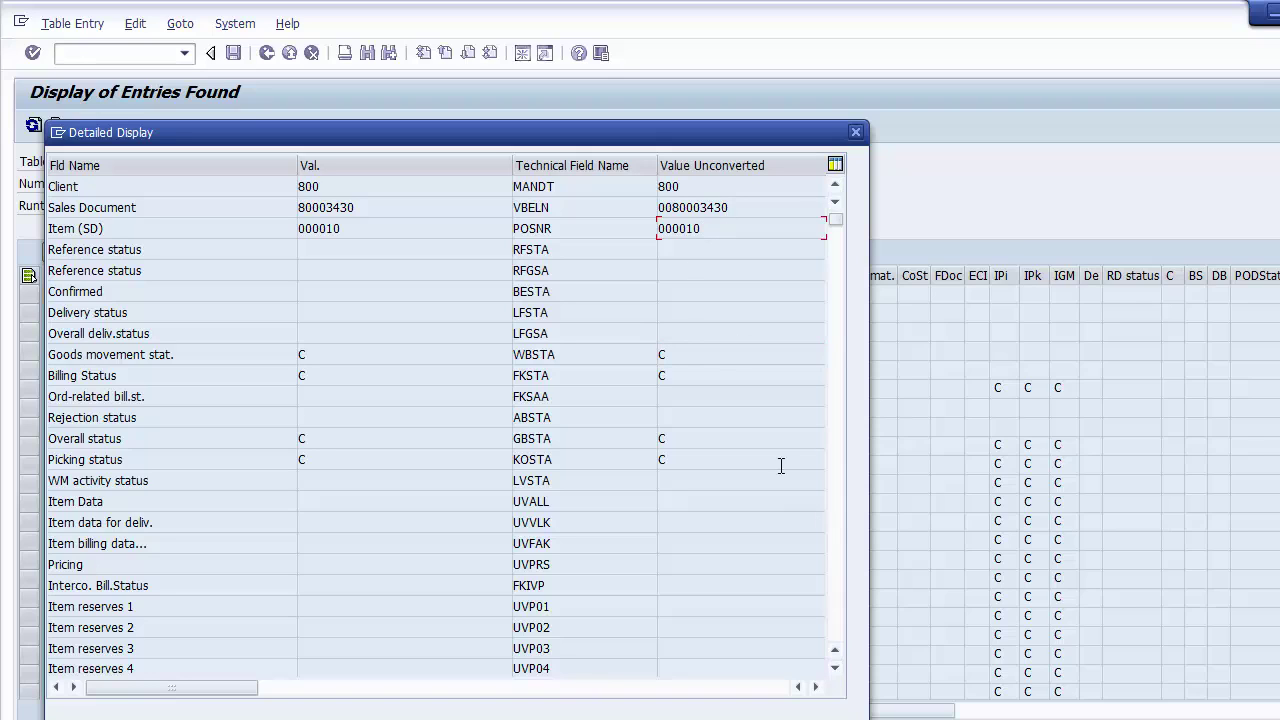
left_click(841, 540)
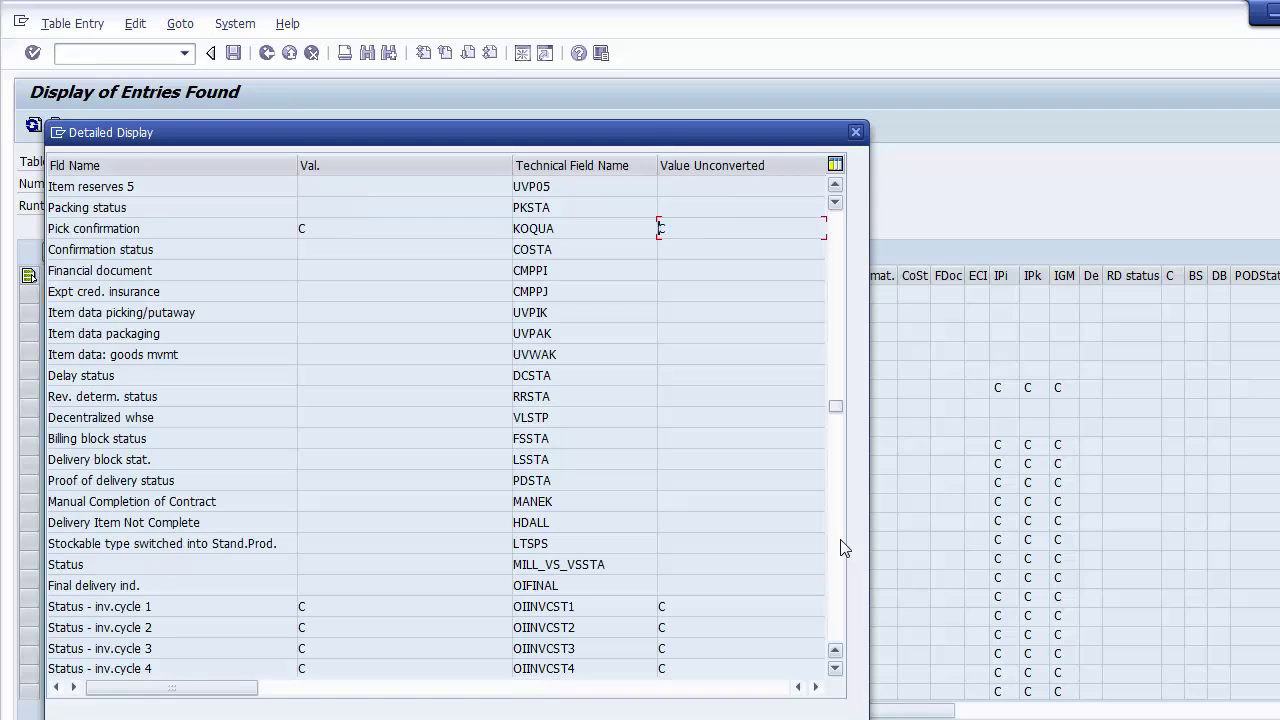
left_click(841, 546)
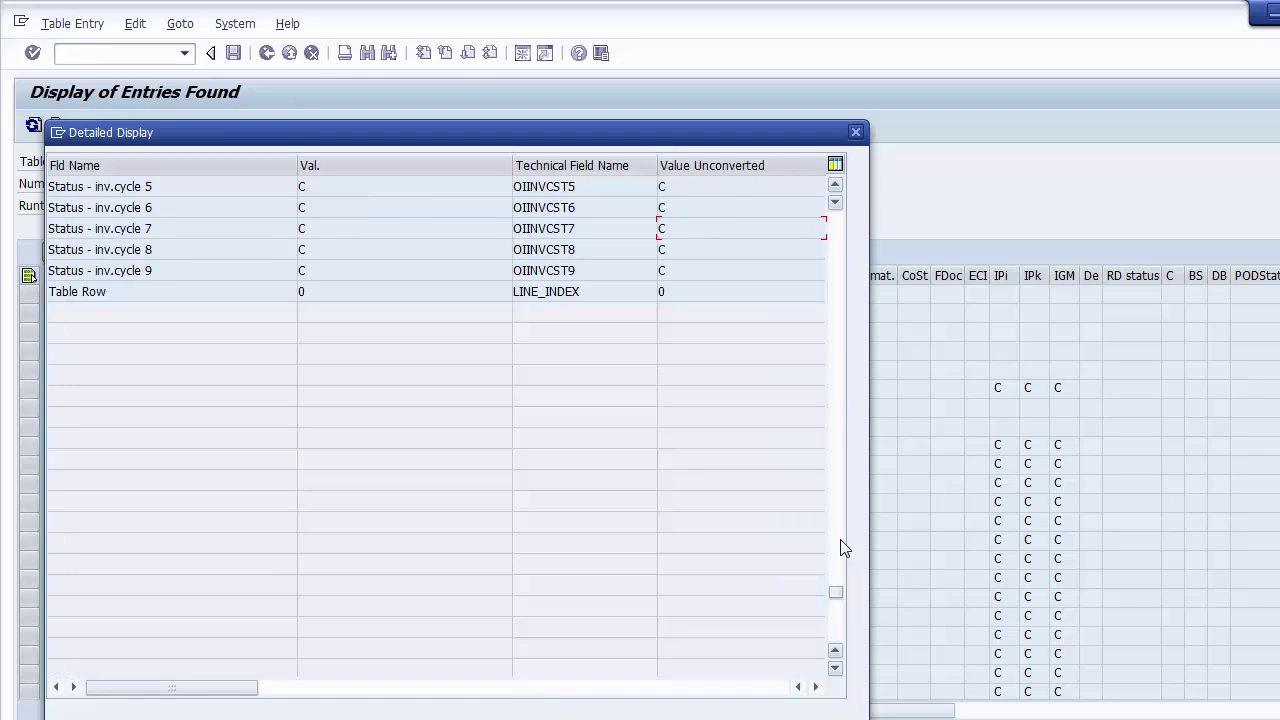
left_click(856, 133)
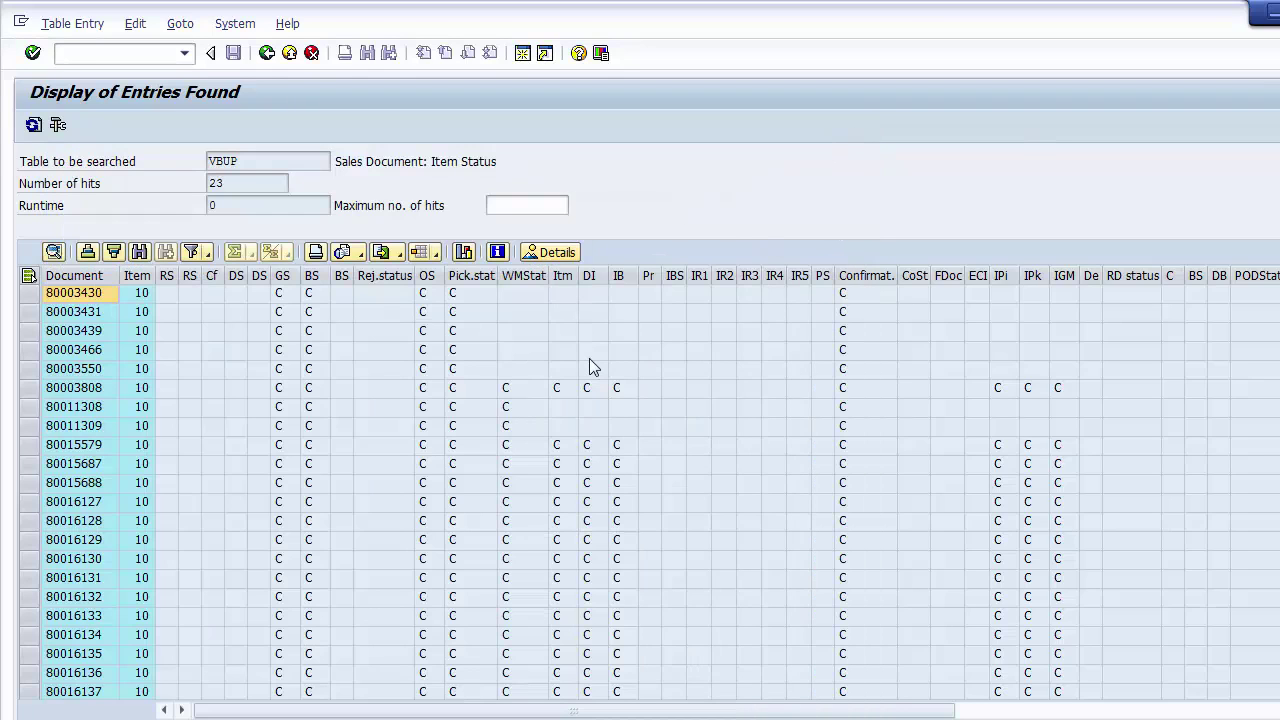
Return to the selection criteria and delete all document numbers from the multiple selection of the Sales Document field (VBELN)
left_click(267, 53)
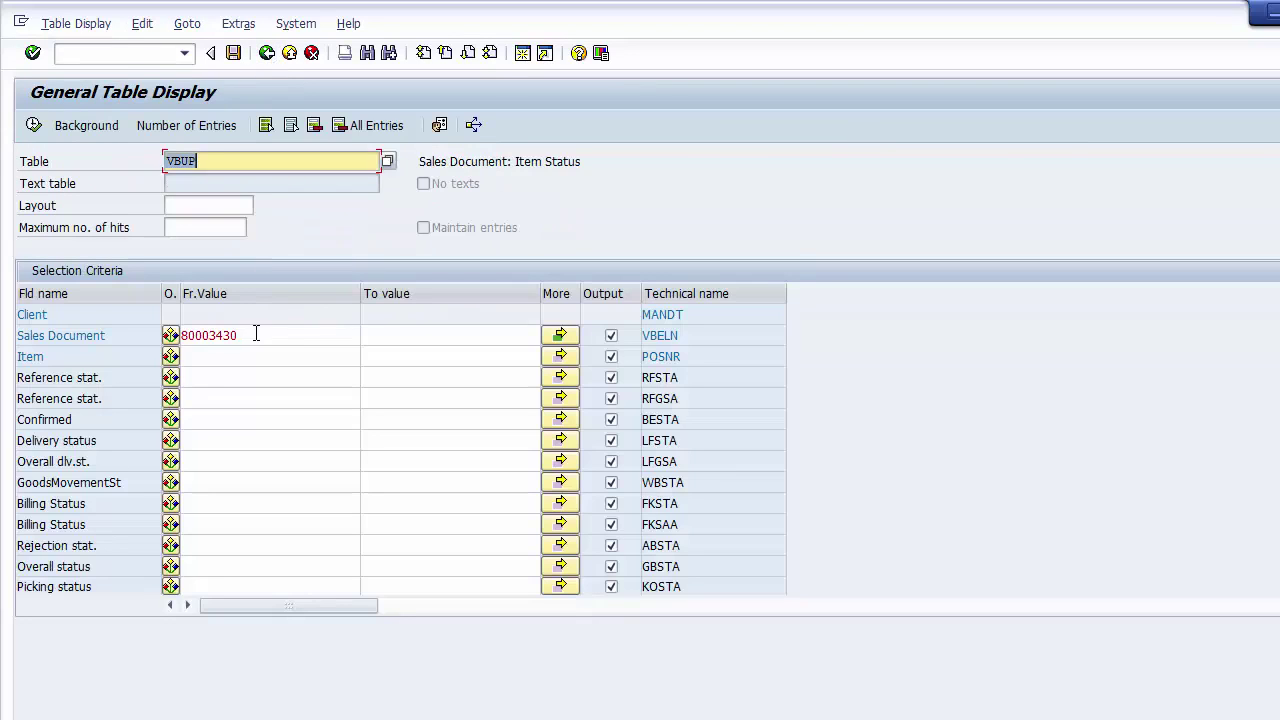
left_click_drag(257, 333, 101, 342)
left_click(560, 335)
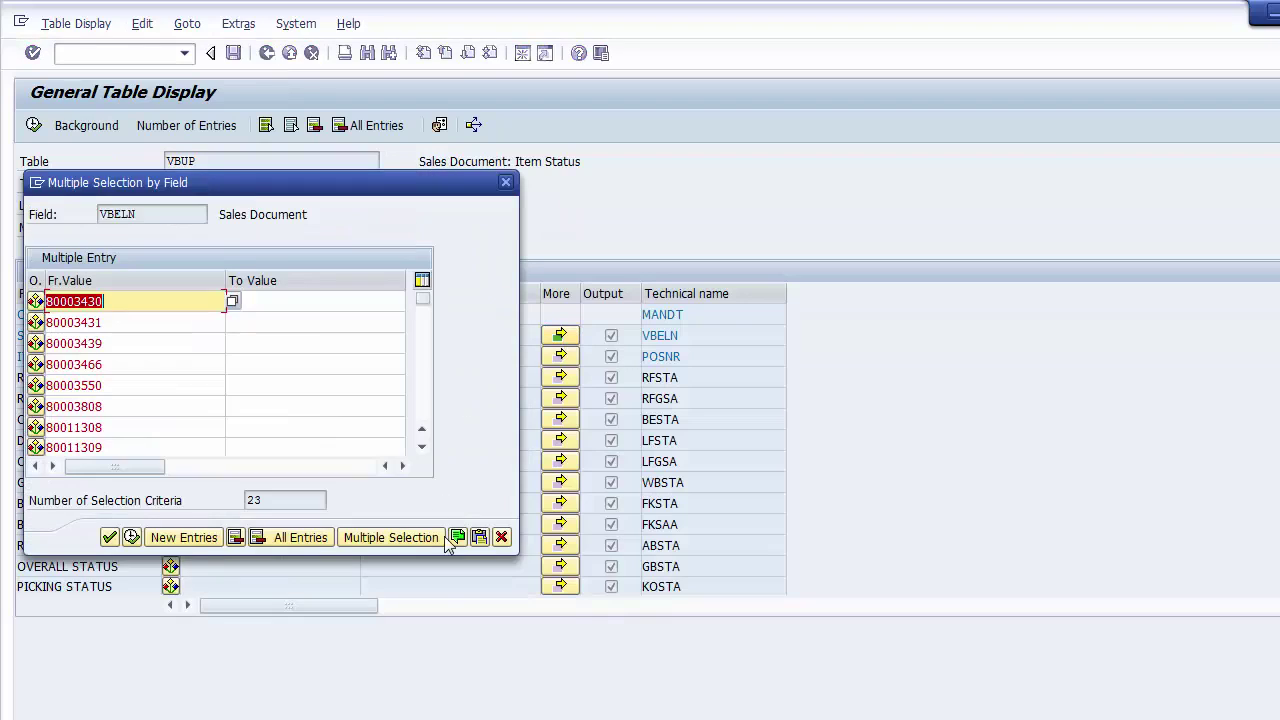
left_click(300, 538)
left_click(110, 537)
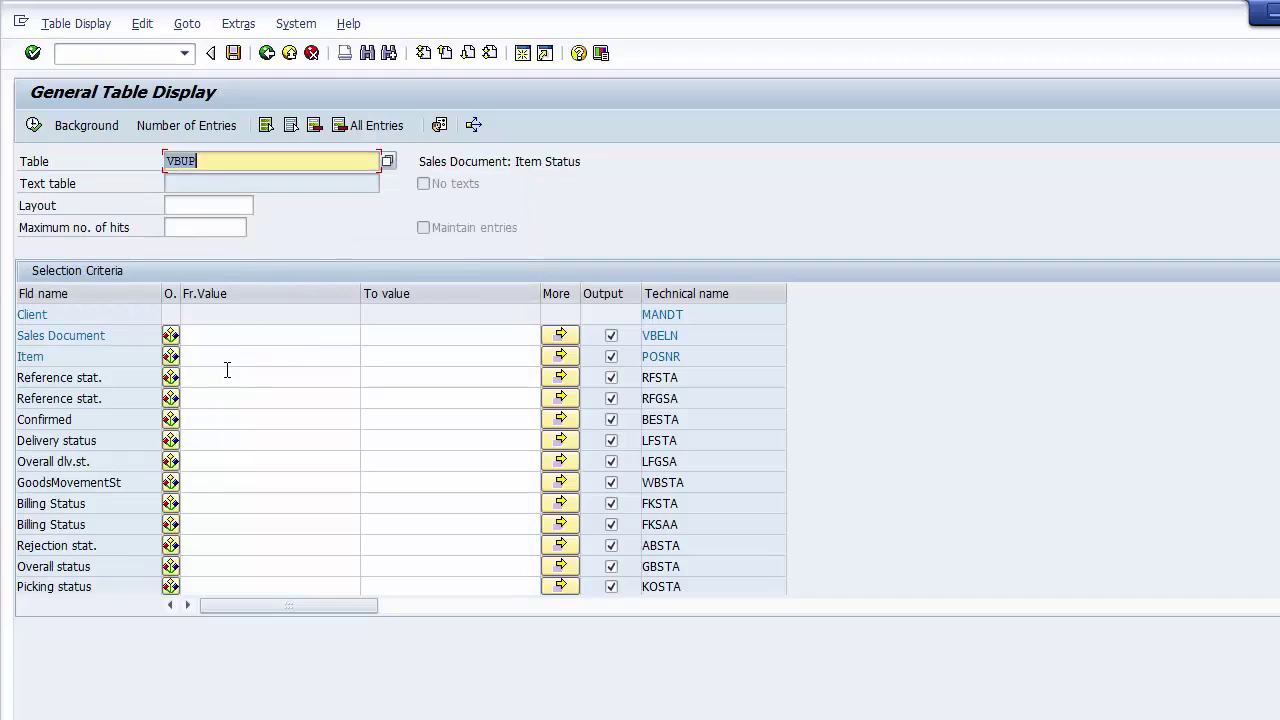
Restrict the reference status (RFSTA) to values A through B, list the matching VBUP items and highlight their Document column
left_click(226, 375)
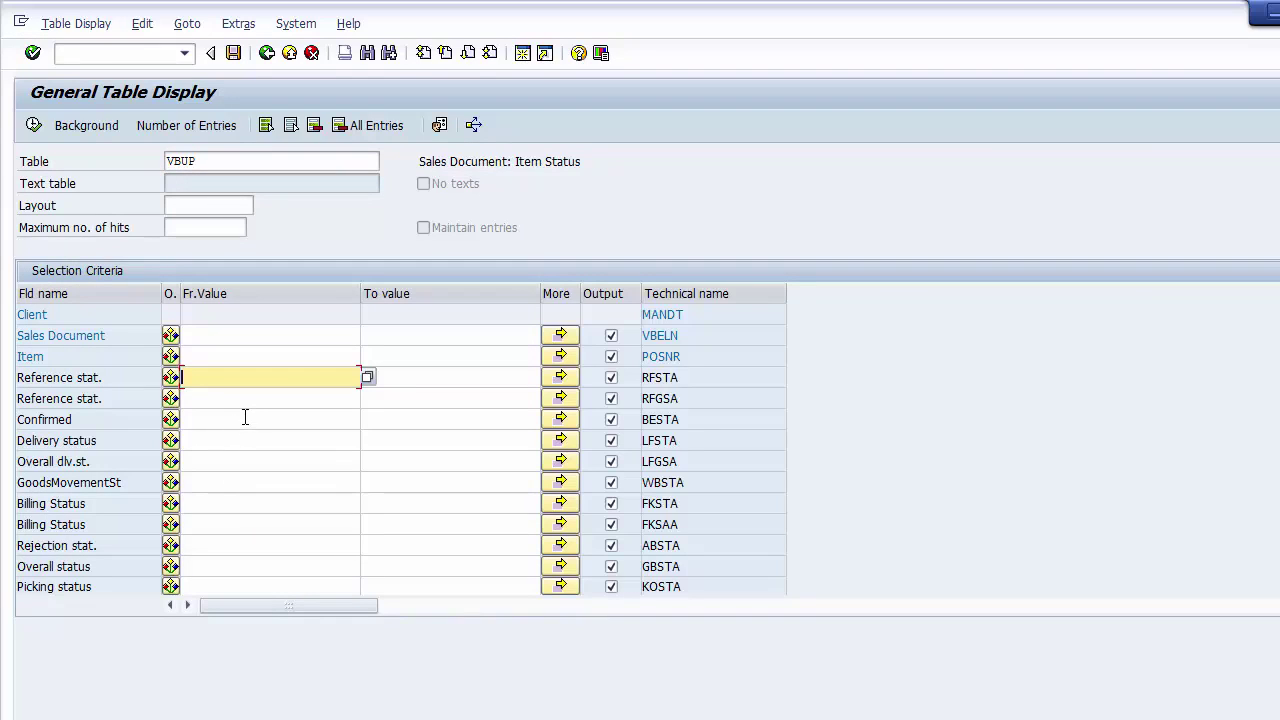
type("A")
left_click(409, 378)
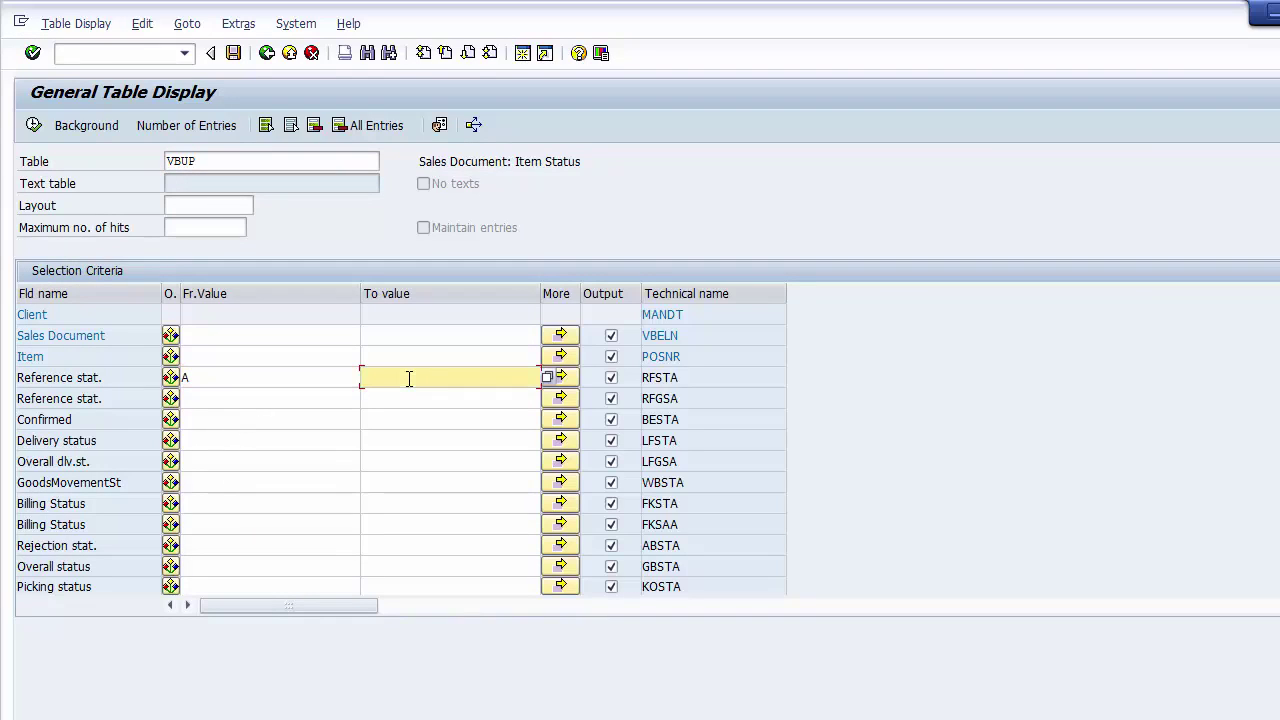
type("B")
left_click(33, 125)
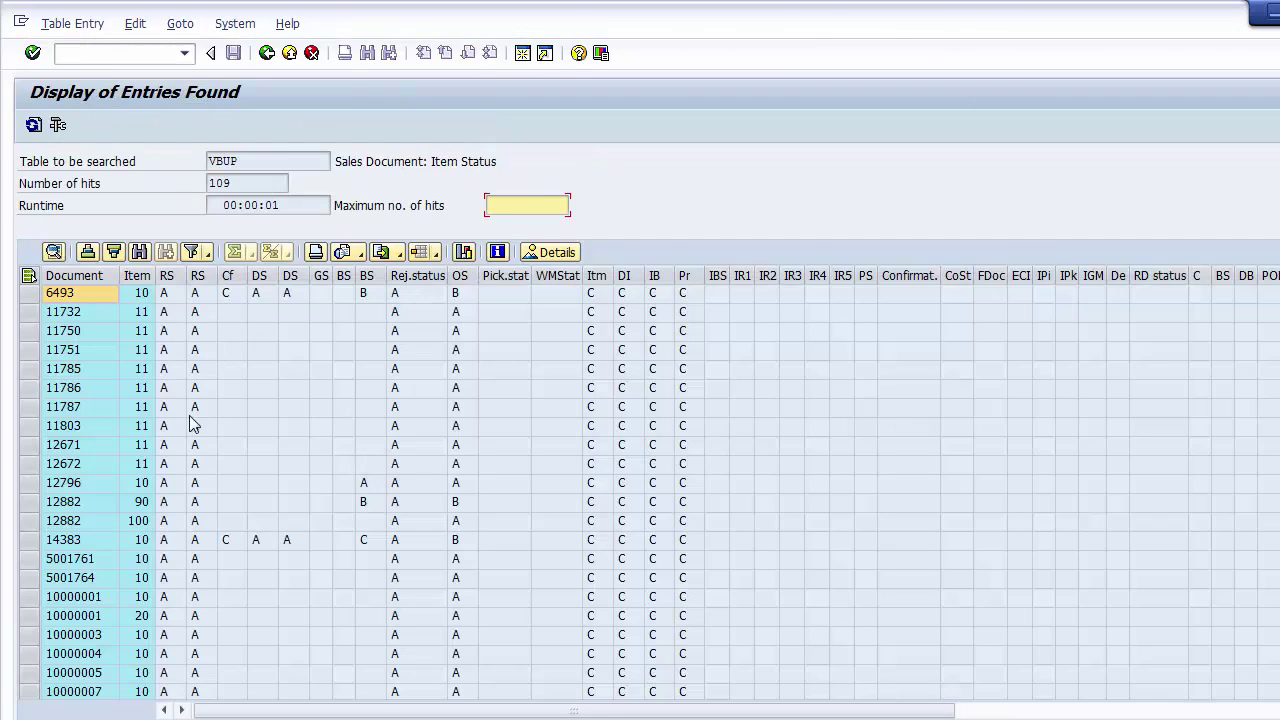
left_click(70, 279)
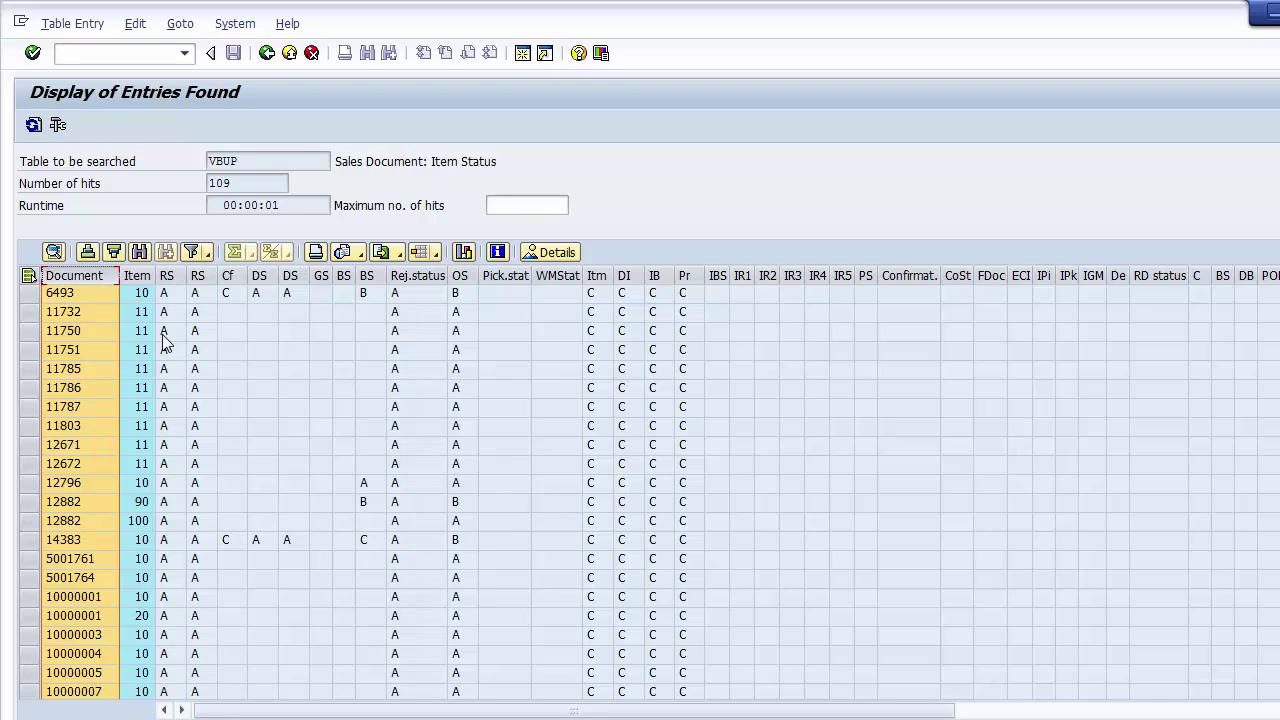
Rerun the VBUP query with the RFSTA range still A to B and examine the second billing status column
left_click(266, 52)
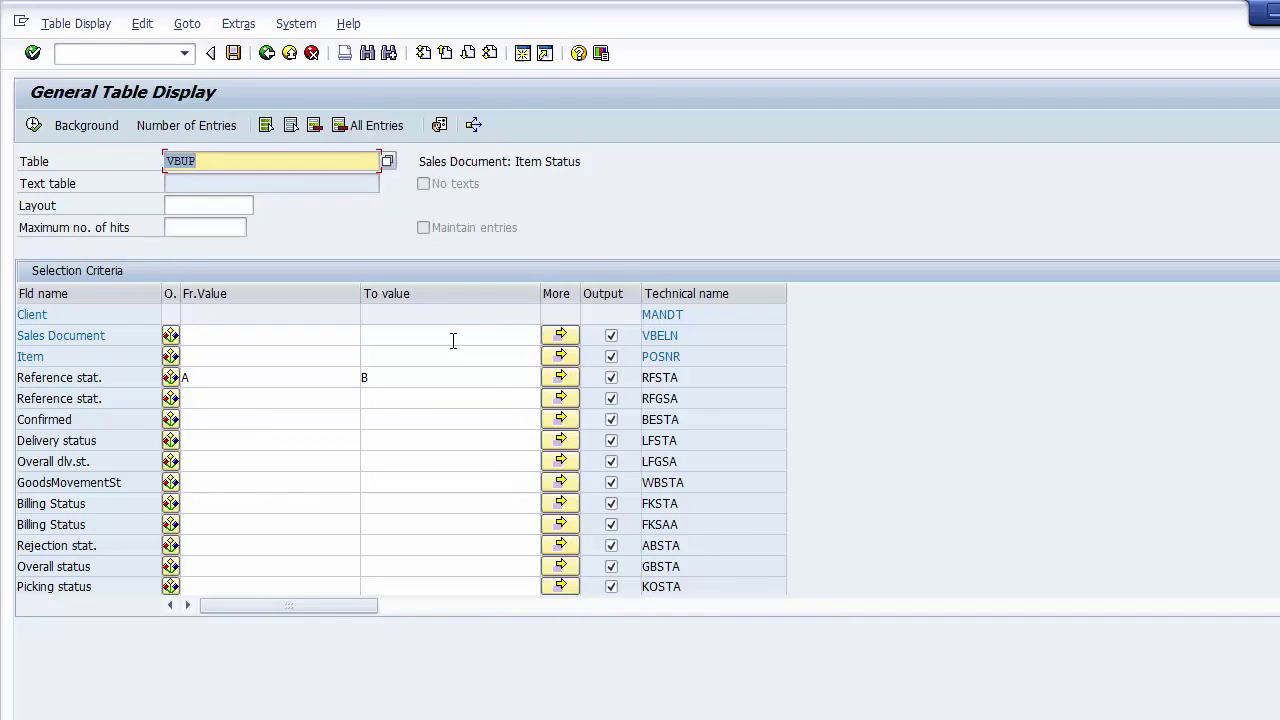
left_click(322, 377)
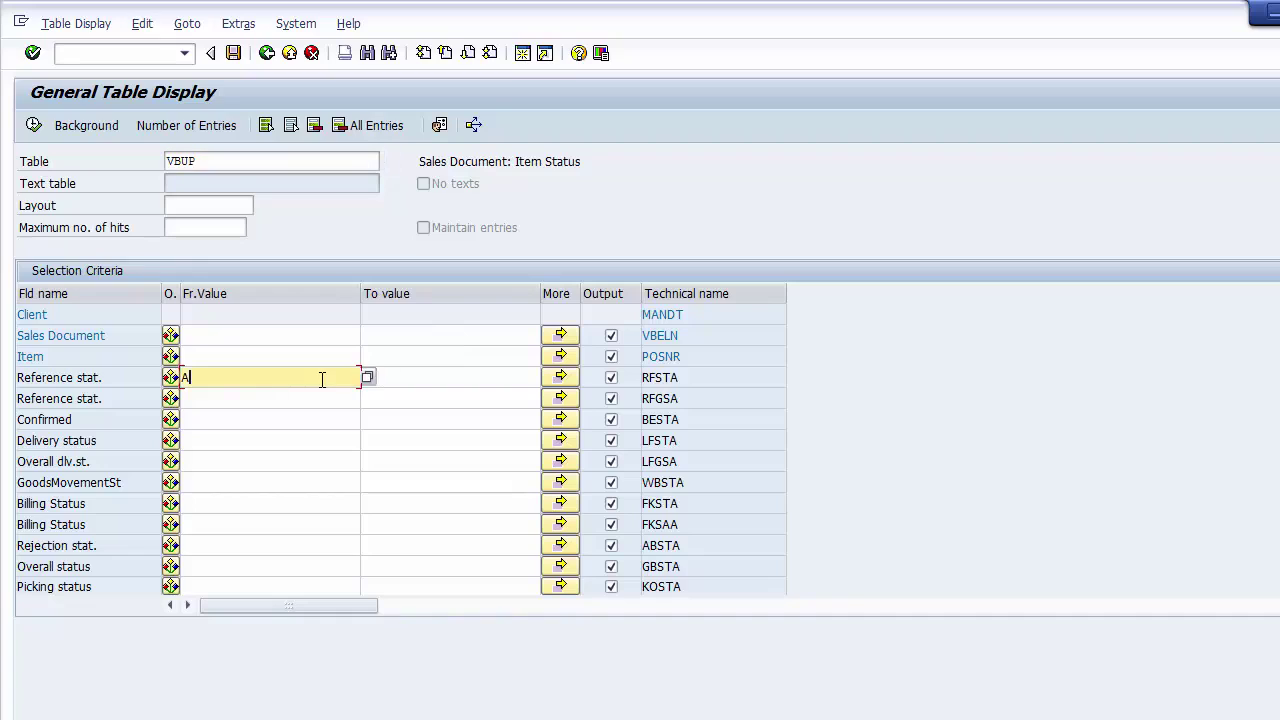
left_click(414, 376)
type("B")
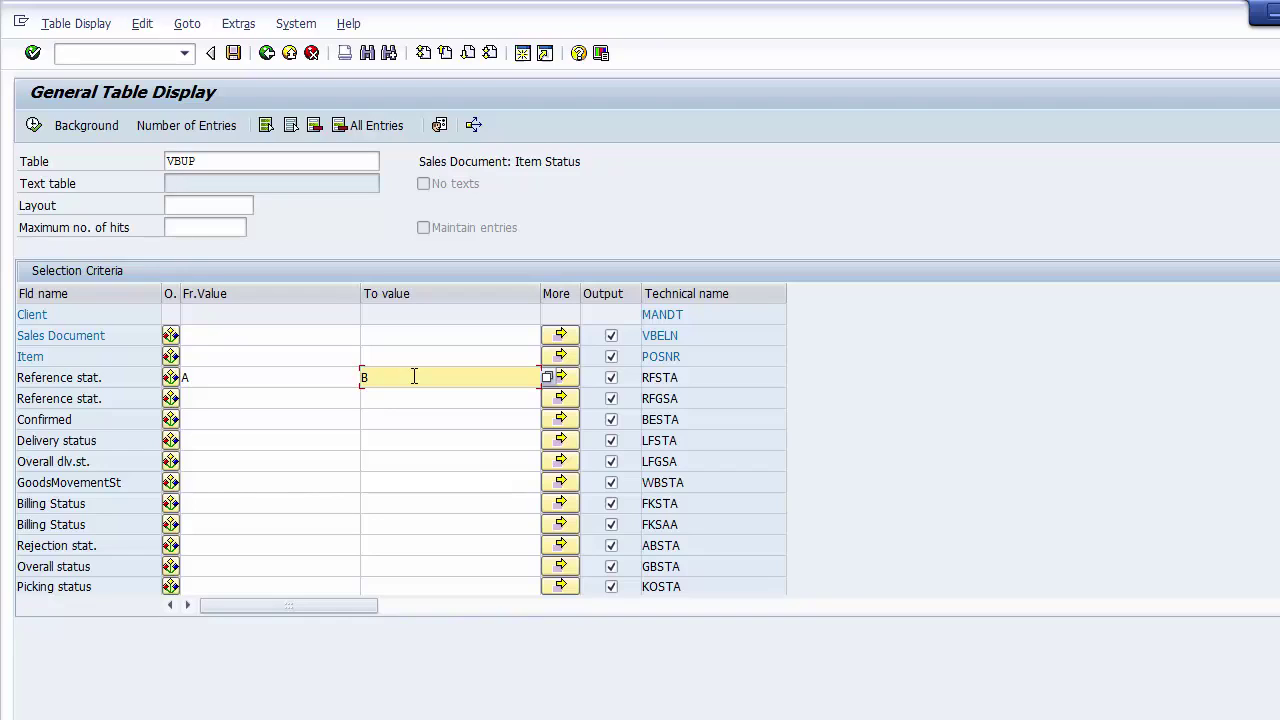
left_click(33, 125)
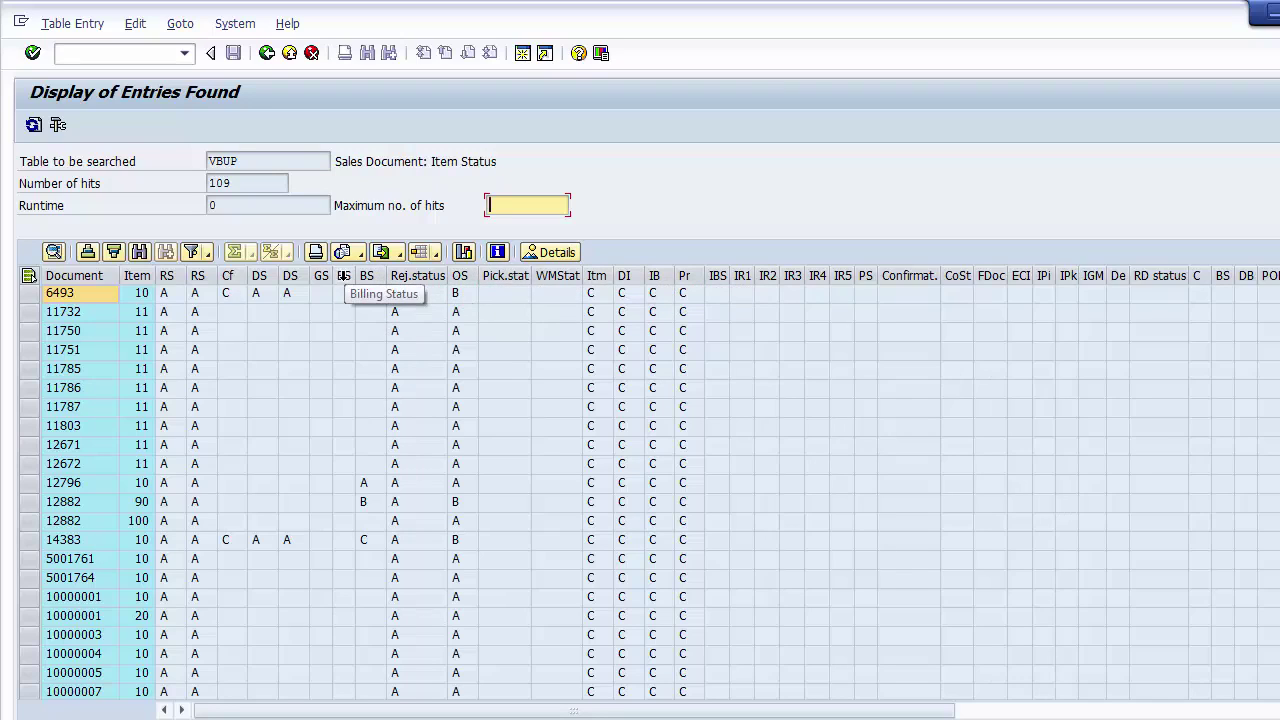
left_click(367, 276)
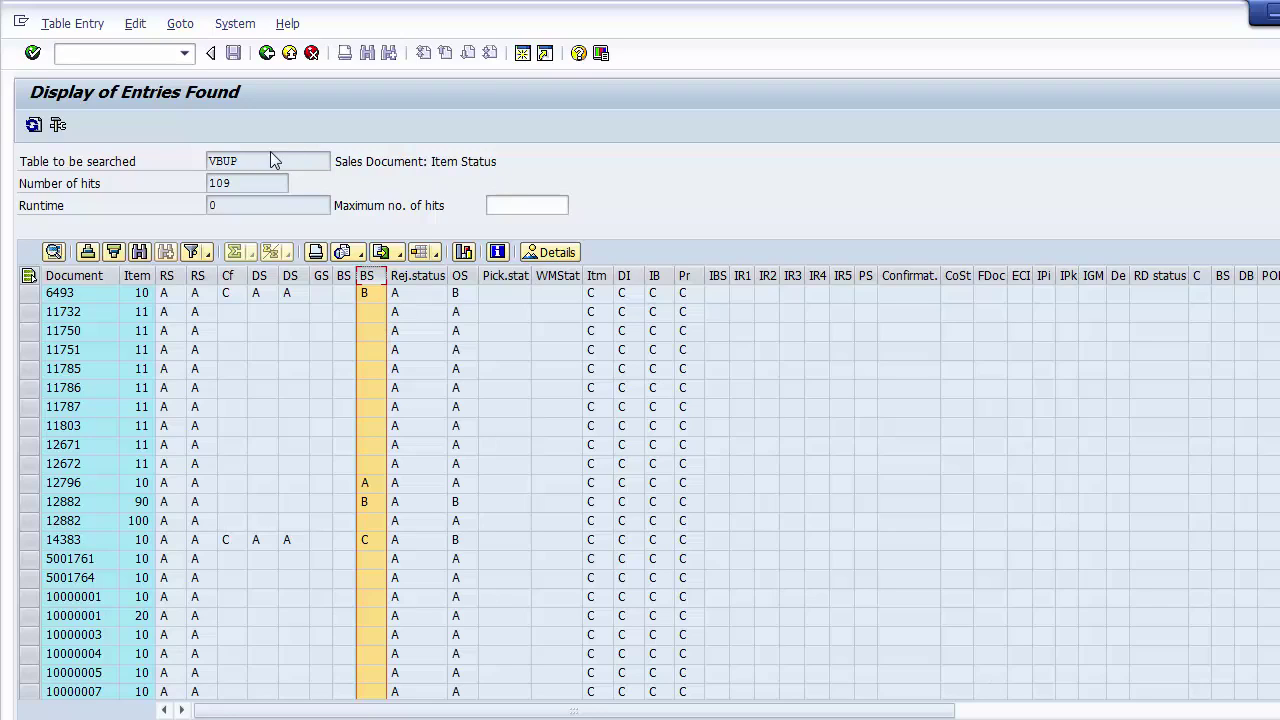
Return to the VBUP selection criteria and open the upper value of the reference status range (RFSTA) for editing
left_click(266, 52)
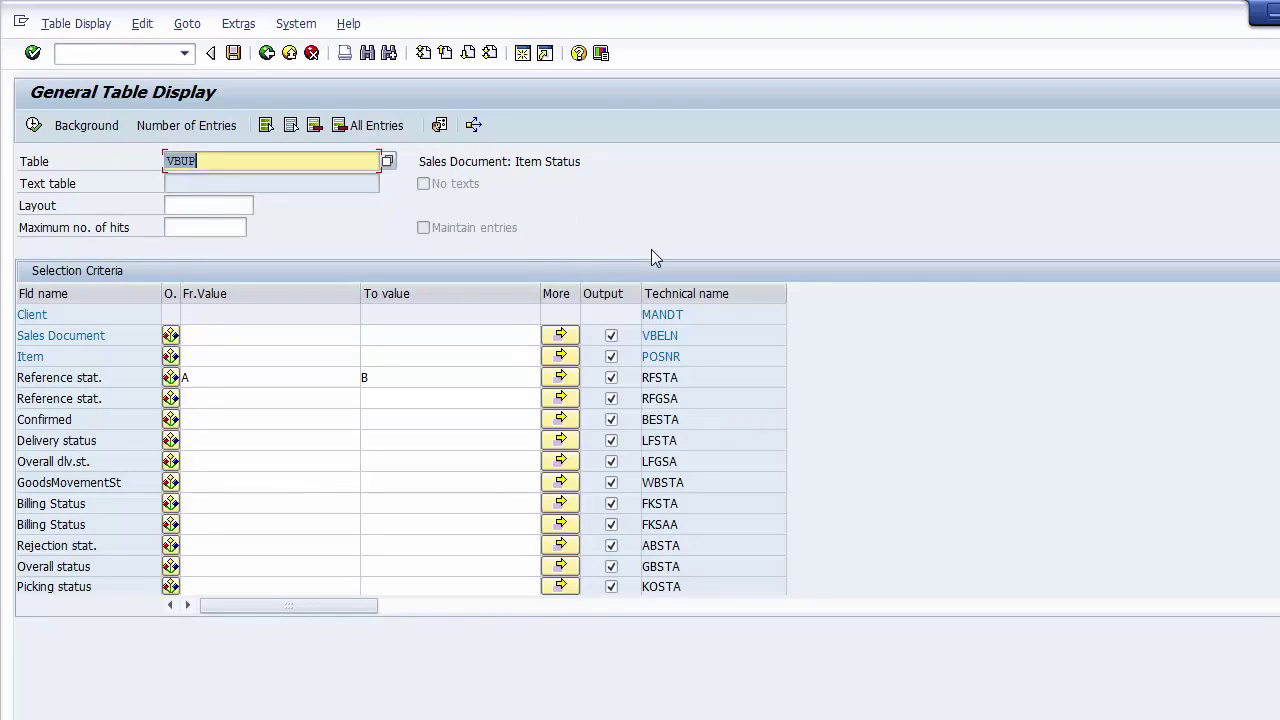
left_click(416, 375)
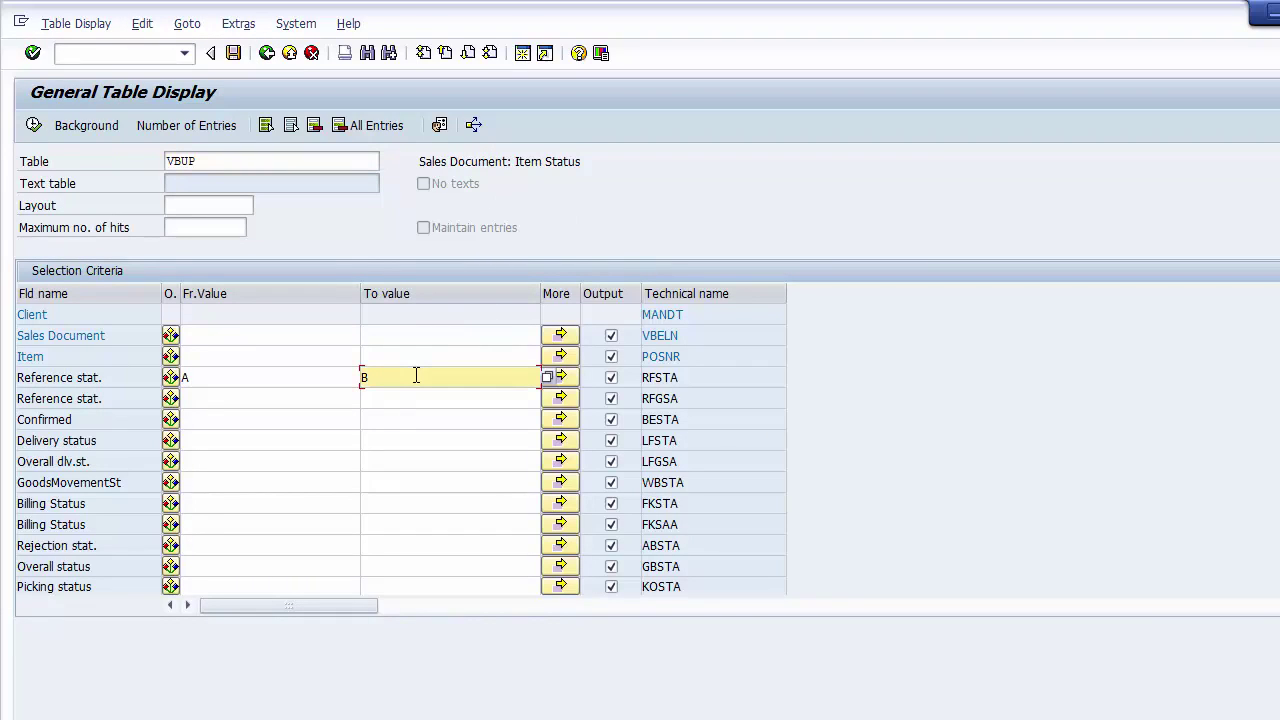